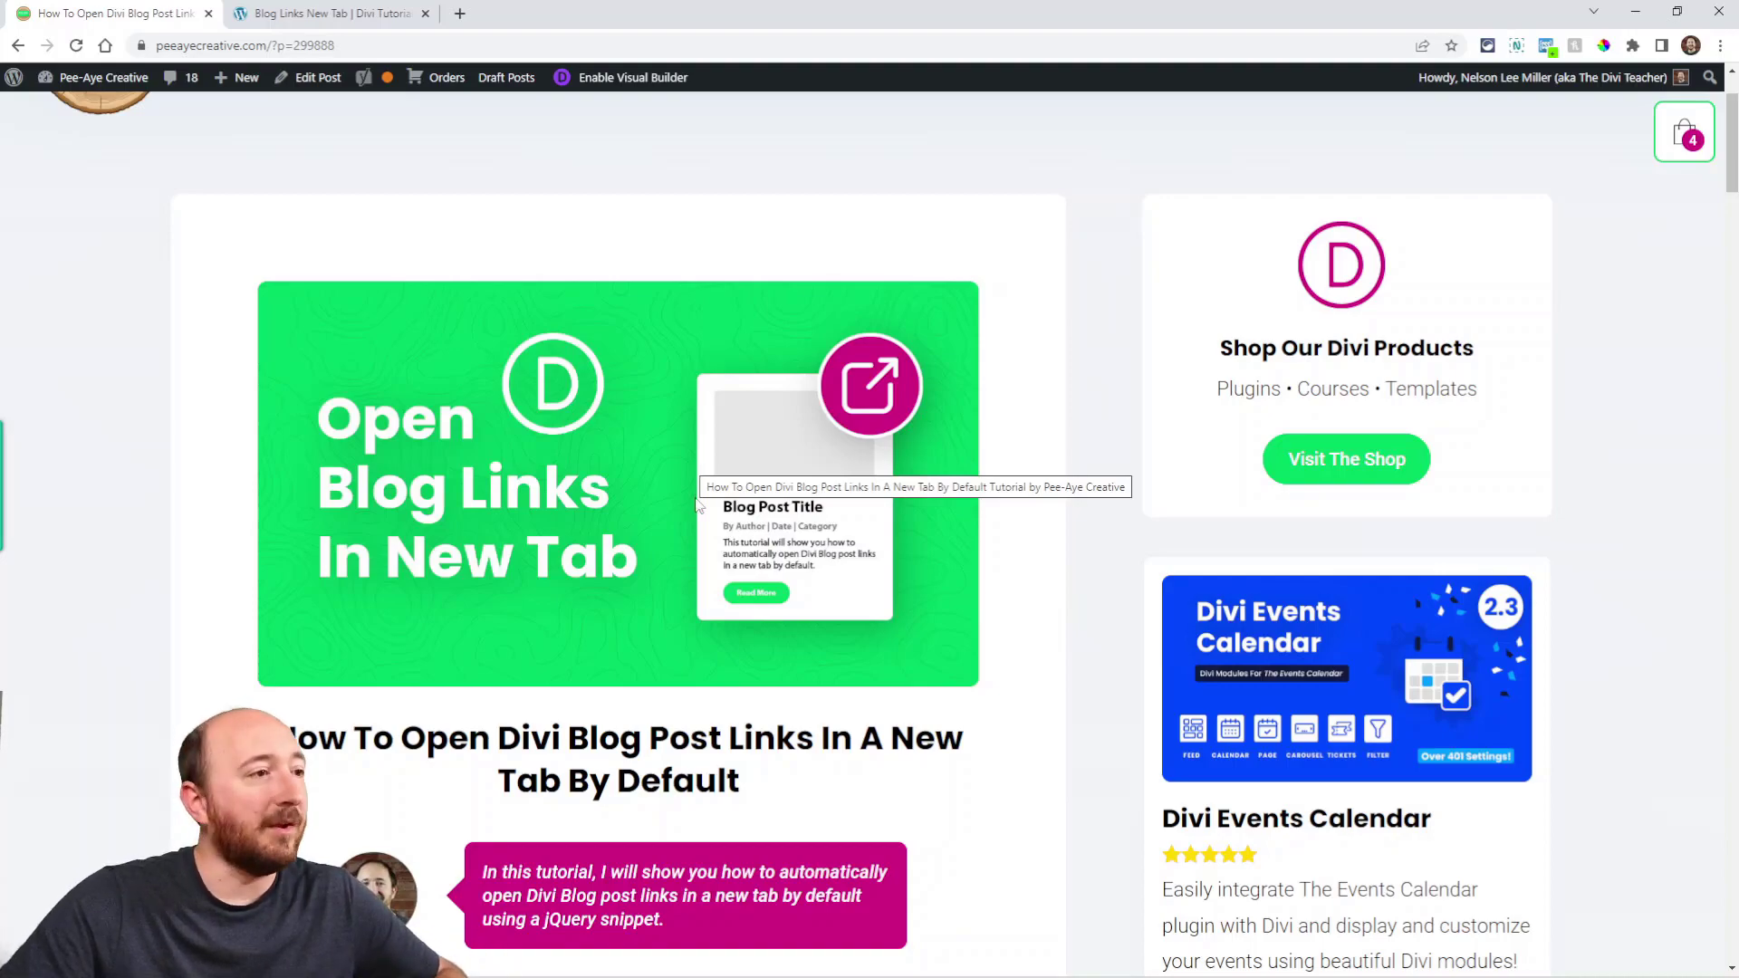
Scroll the tutorial post past the header image to 'A Small But Beneficial Link Change'
{"action": "scroll", "coordinate": [711, 507], "scroll_direction": "down", "scroll_amount": 7}
{"action": "scroll", "coordinate": [716, 526], "scroll_direction": "down", "scroll_amount": 1}
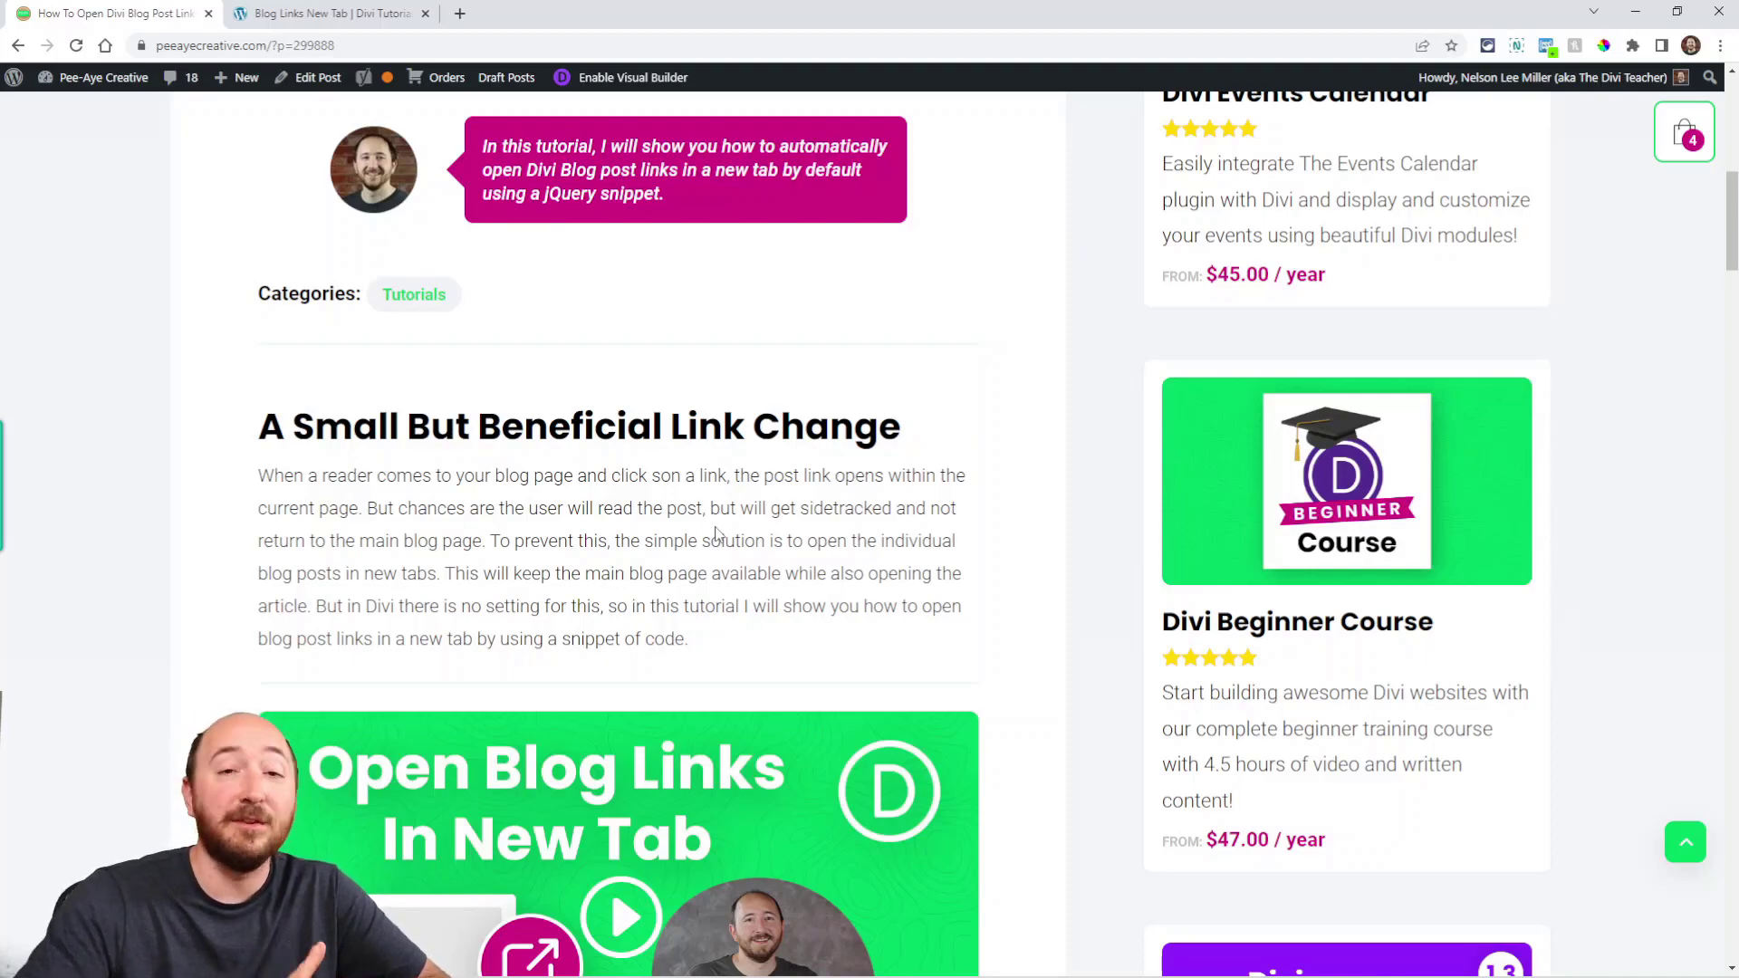
Scroll to tutorial step 1 and select the class name pa-blog-new-tab for copying
{"action": "scroll", "coordinate": [706, 502], "scroll_direction": "down", "scroll_amount": 6}
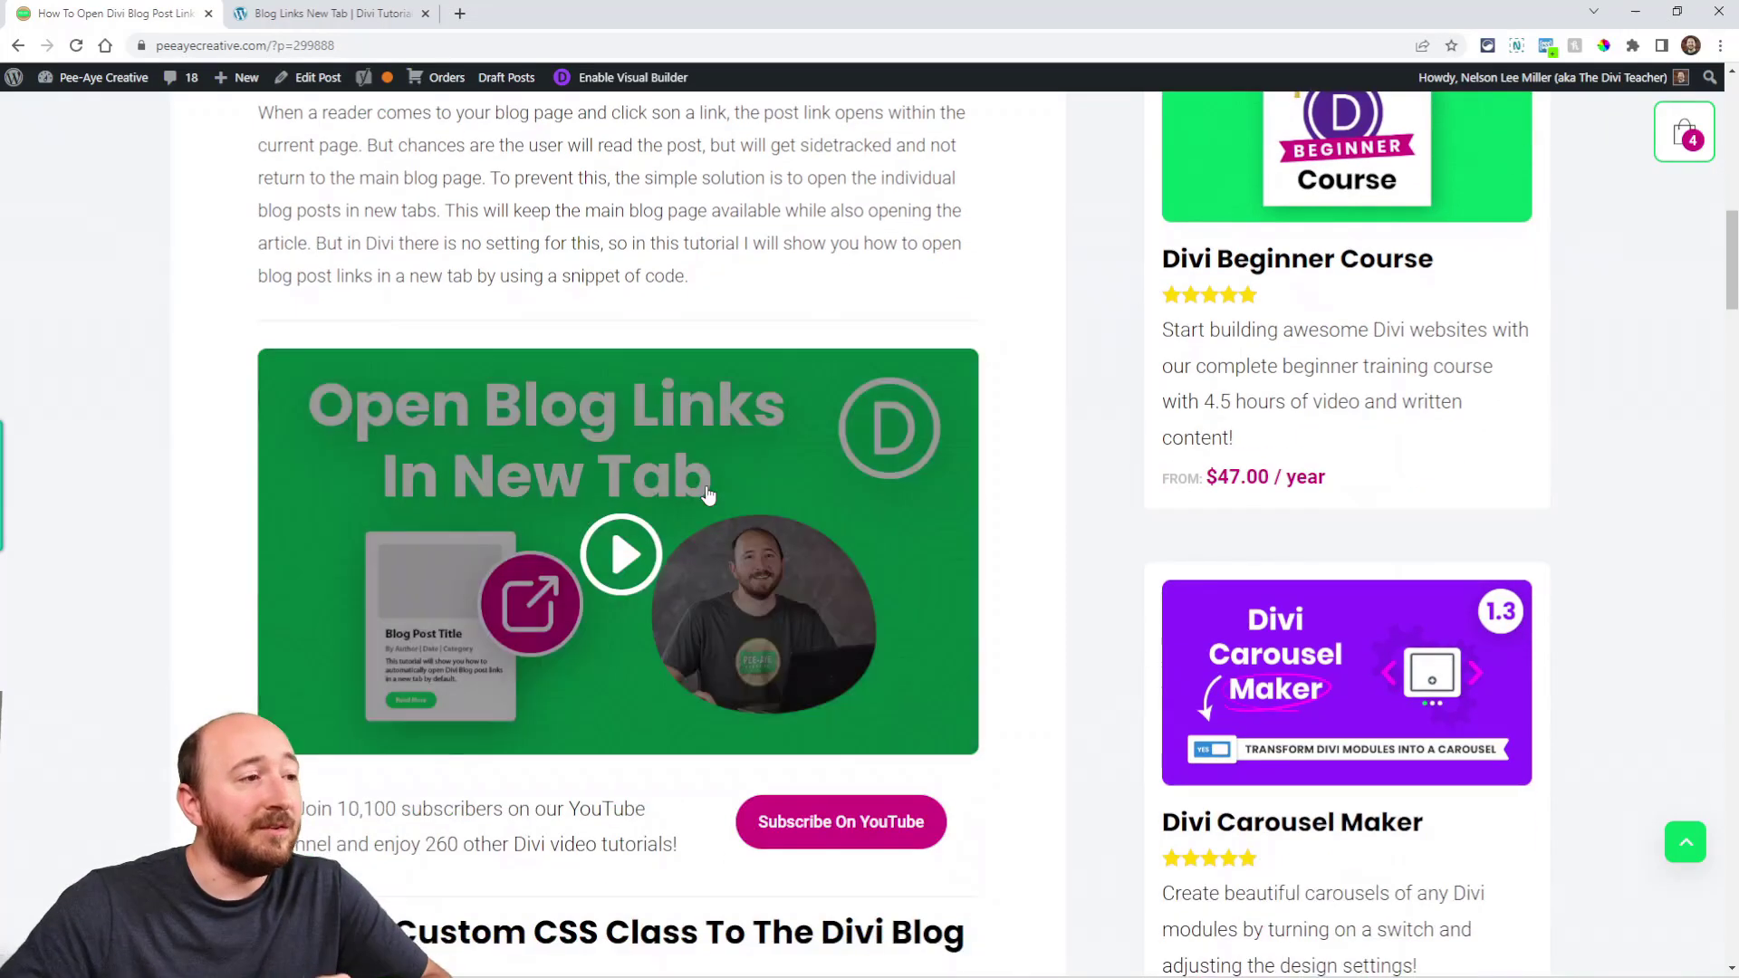
{"action": "scroll", "coordinate": [708, 495], "scroll_direction": "down", "scroll_amount": 3}
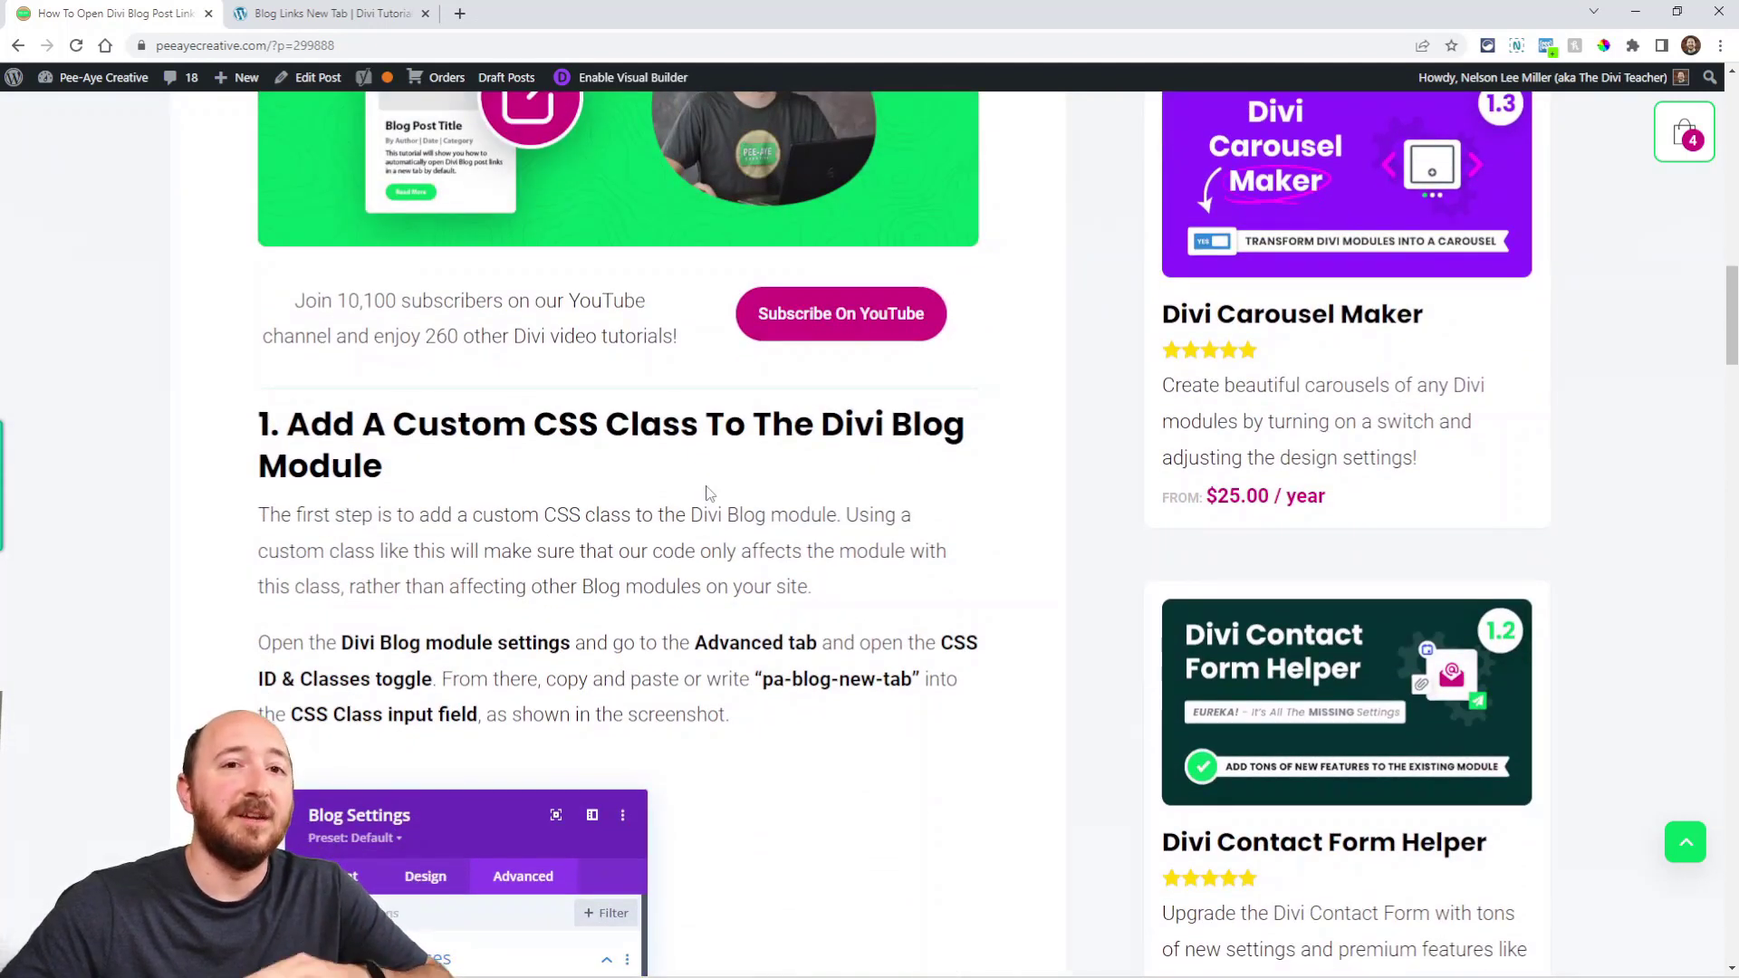
{"action": "scroll", "coordinate": [709, 494], "scroll_direction": "down", "scroll_amount": 2}
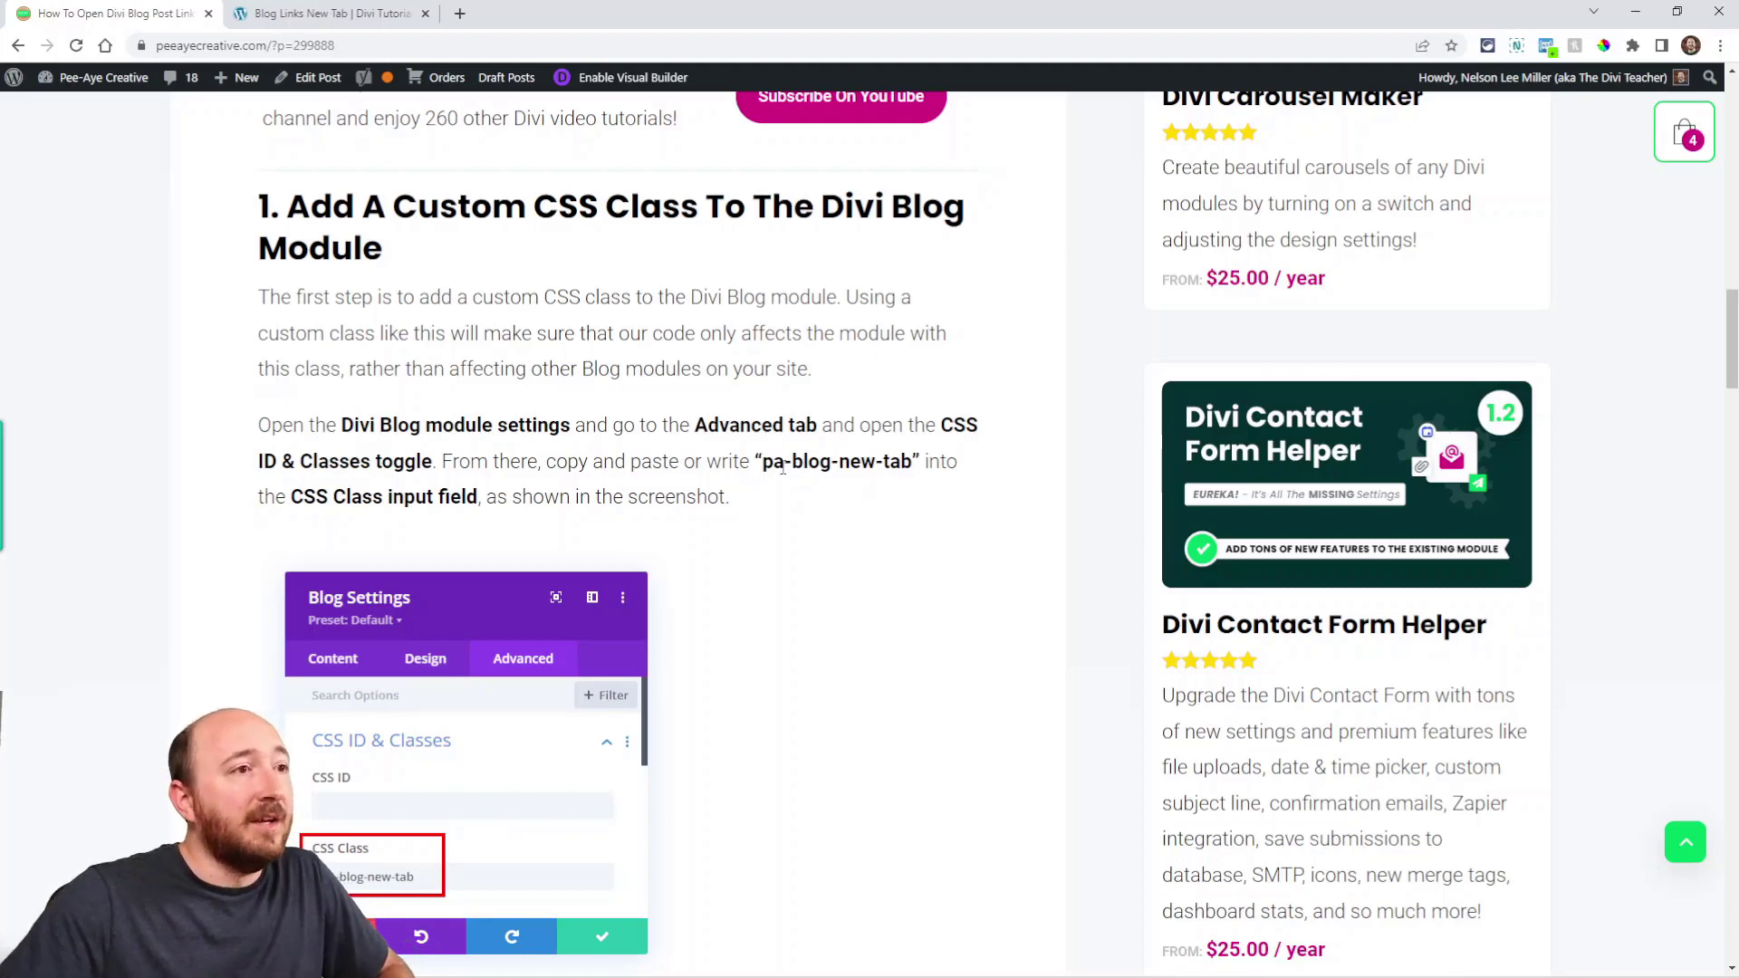
{"action": "left_click_drag", "start_coordinate": [761, 462], "coordinate": [911, 464]}
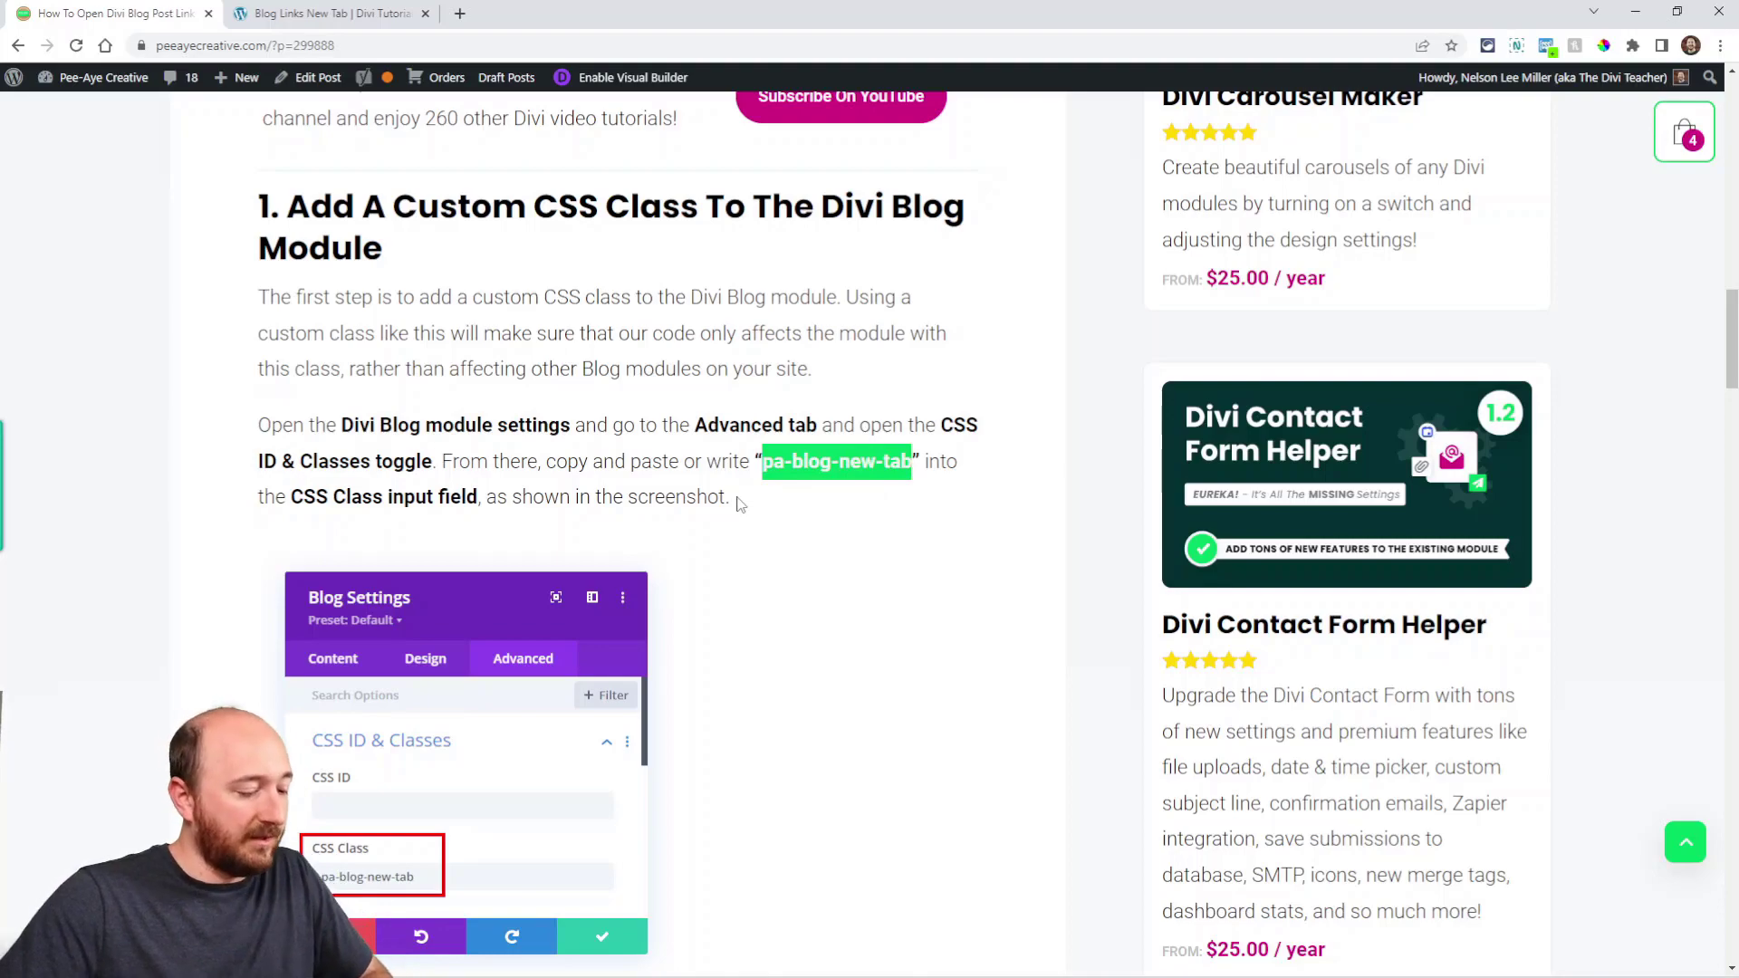
On the demo page, paste pa-blog-new-tab into the Blog module's Advanced CSS Class field and save
{"action": "left_click", "coordinate": [316, 11]}
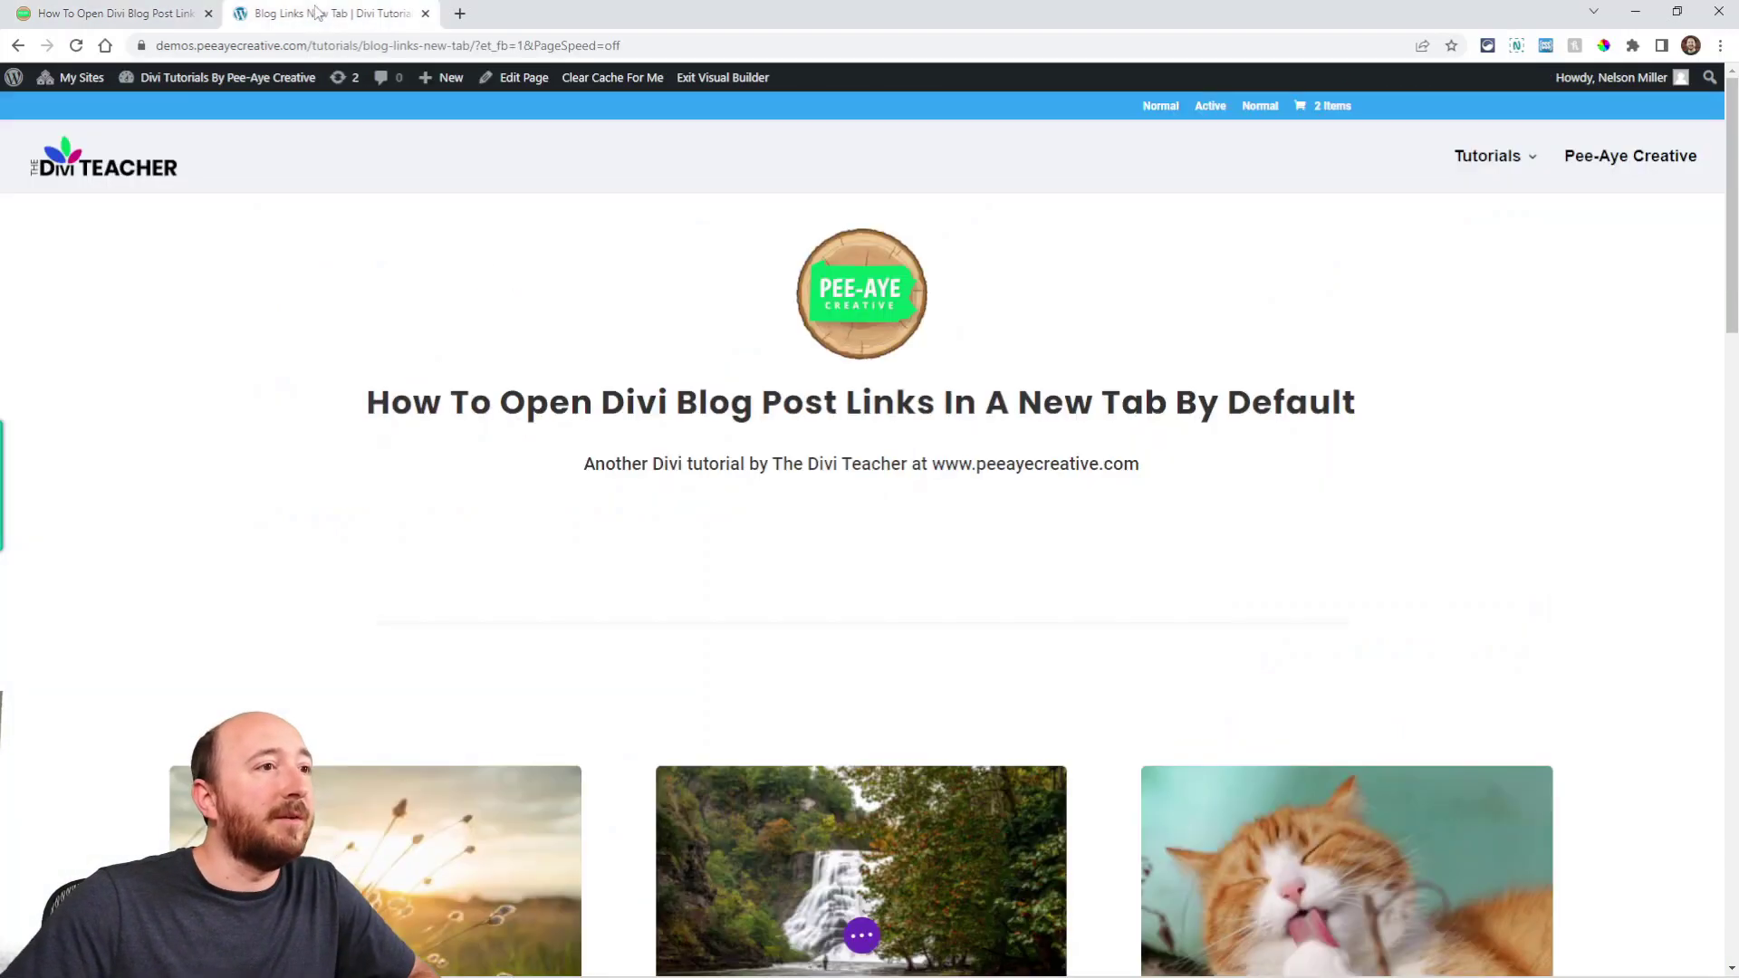
{"action": "scroll", "coordinate": [854, 504], "scroll_direction": "down", "scroll_amount": 4}
{"action": "mouse_move", "coordinate": [825, 462]}
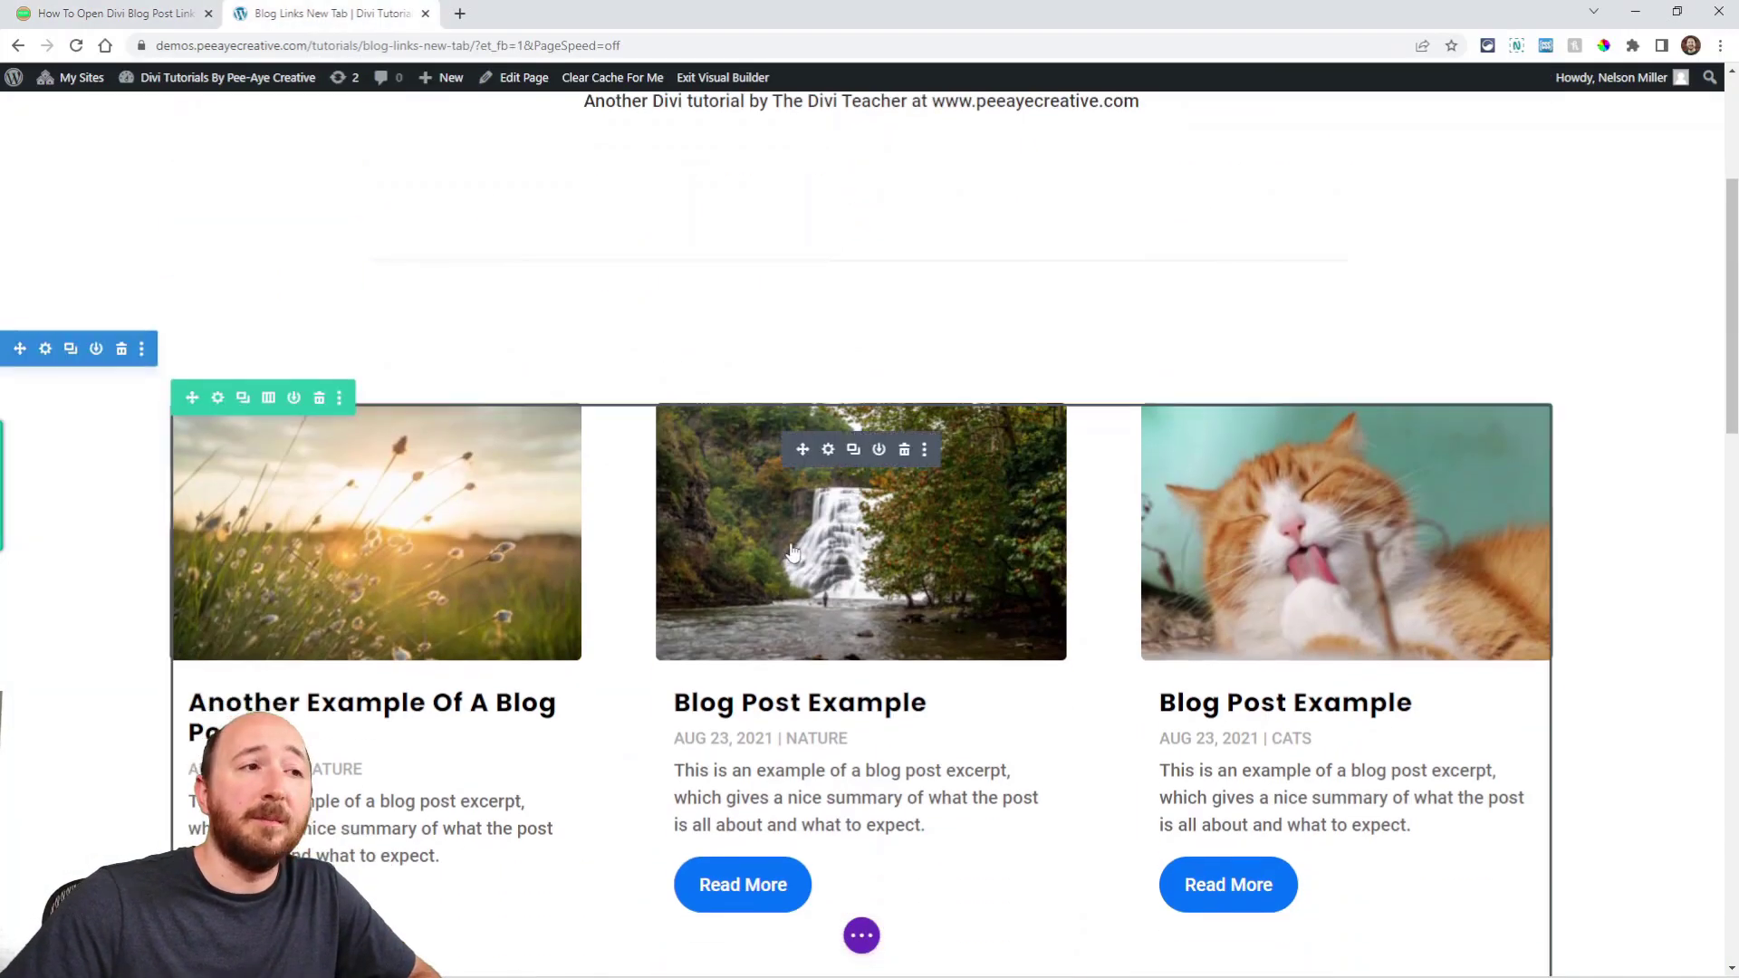
{"action": "left_click", "coordinate": [827, 452]}
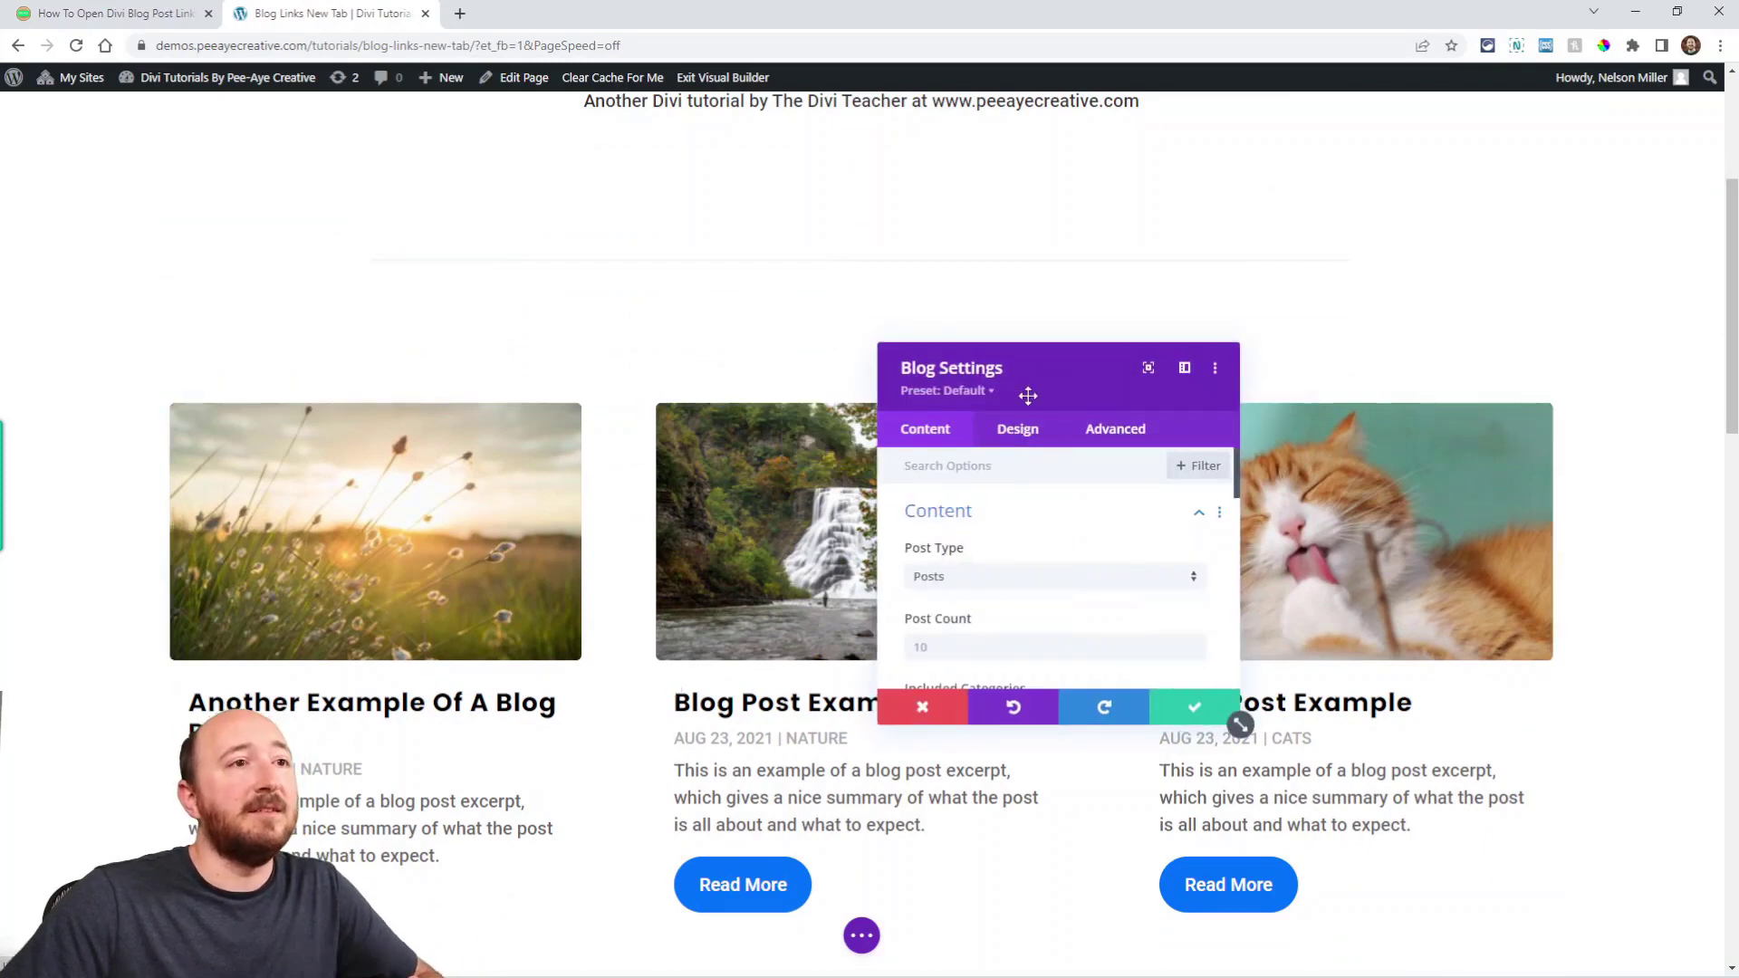
{"action": "left_click", "coordinate": [1117, 437]}
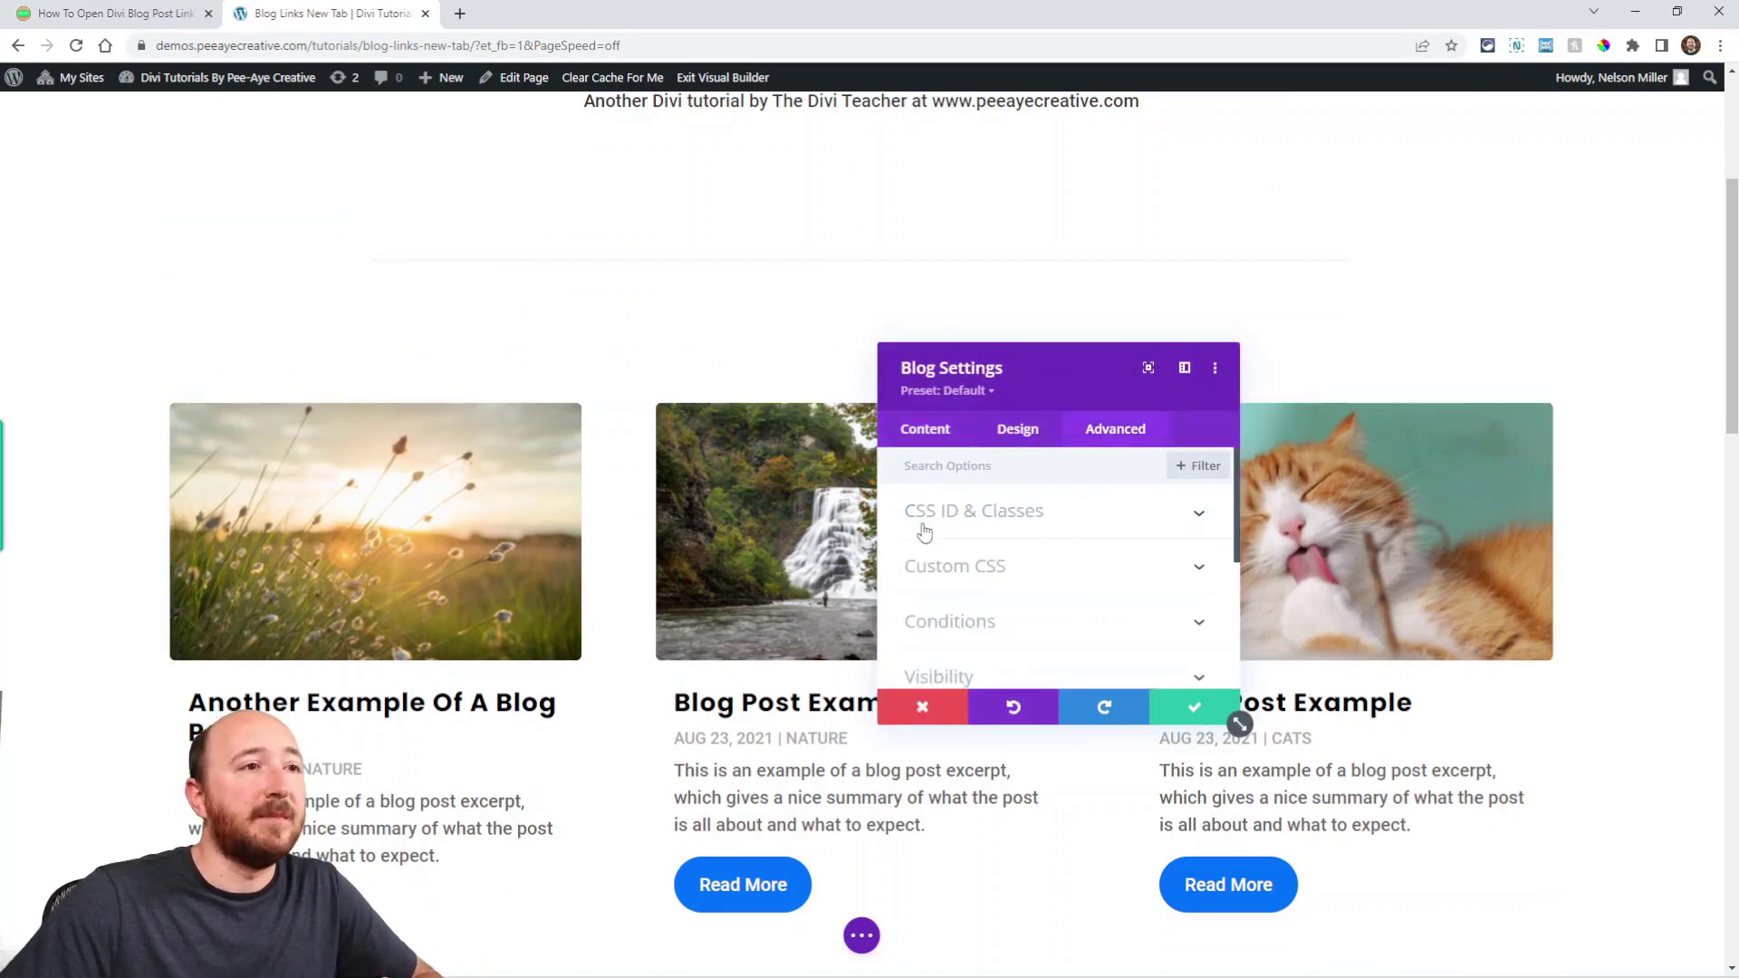
{"action": "left_click", "coordinate": [1013, 522]}
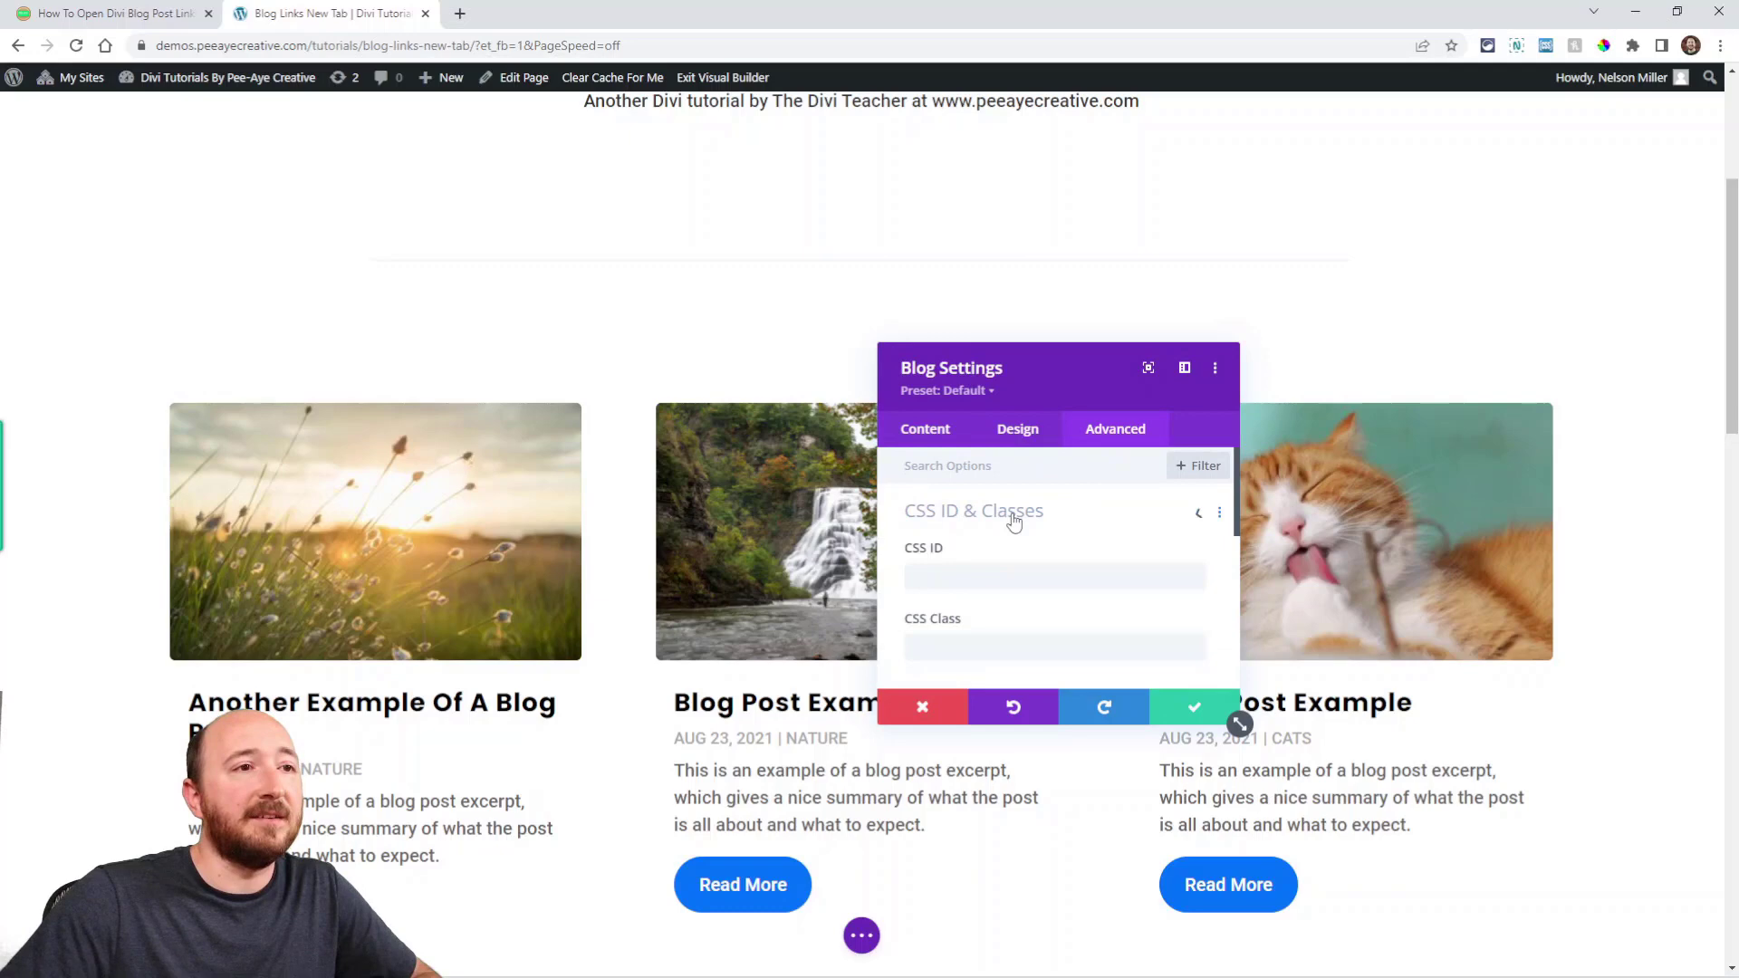
{"action": "scroll", "coordinate": [1041, 534], "scroll_direction": "down", "scroll_amount": 2}
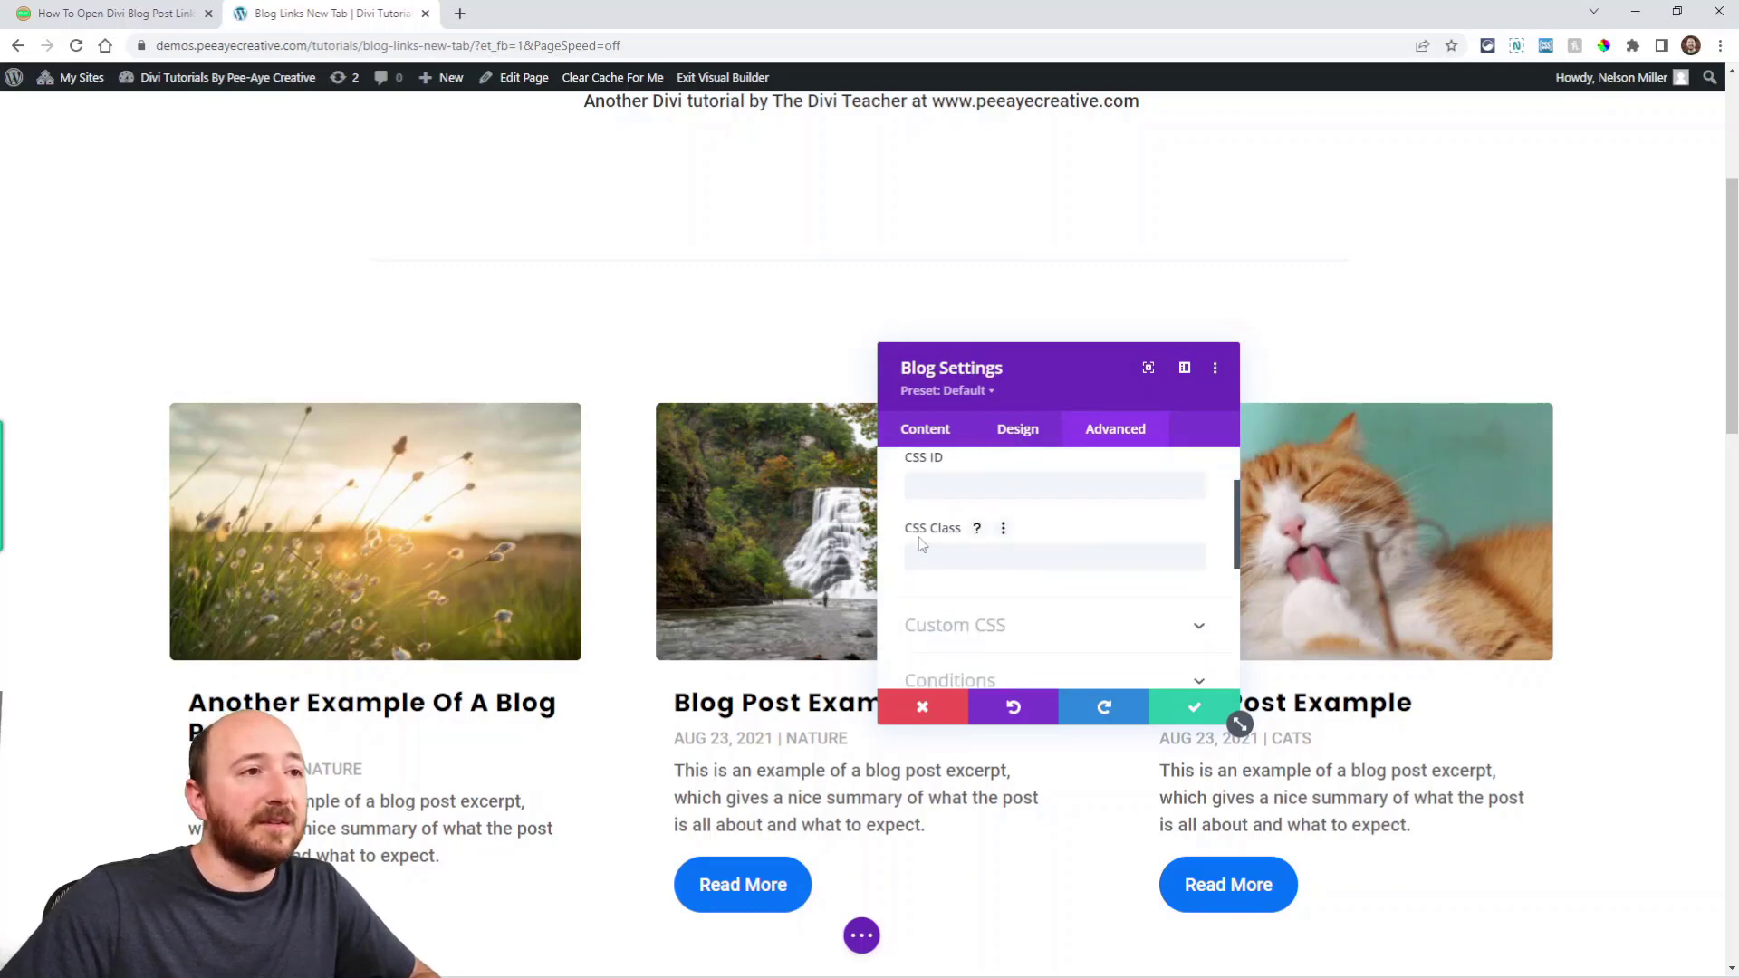
{"action": "left_click", "coordinate": [958, 556]}
{"action": "type", "text": "pa-blog-new-tab"}
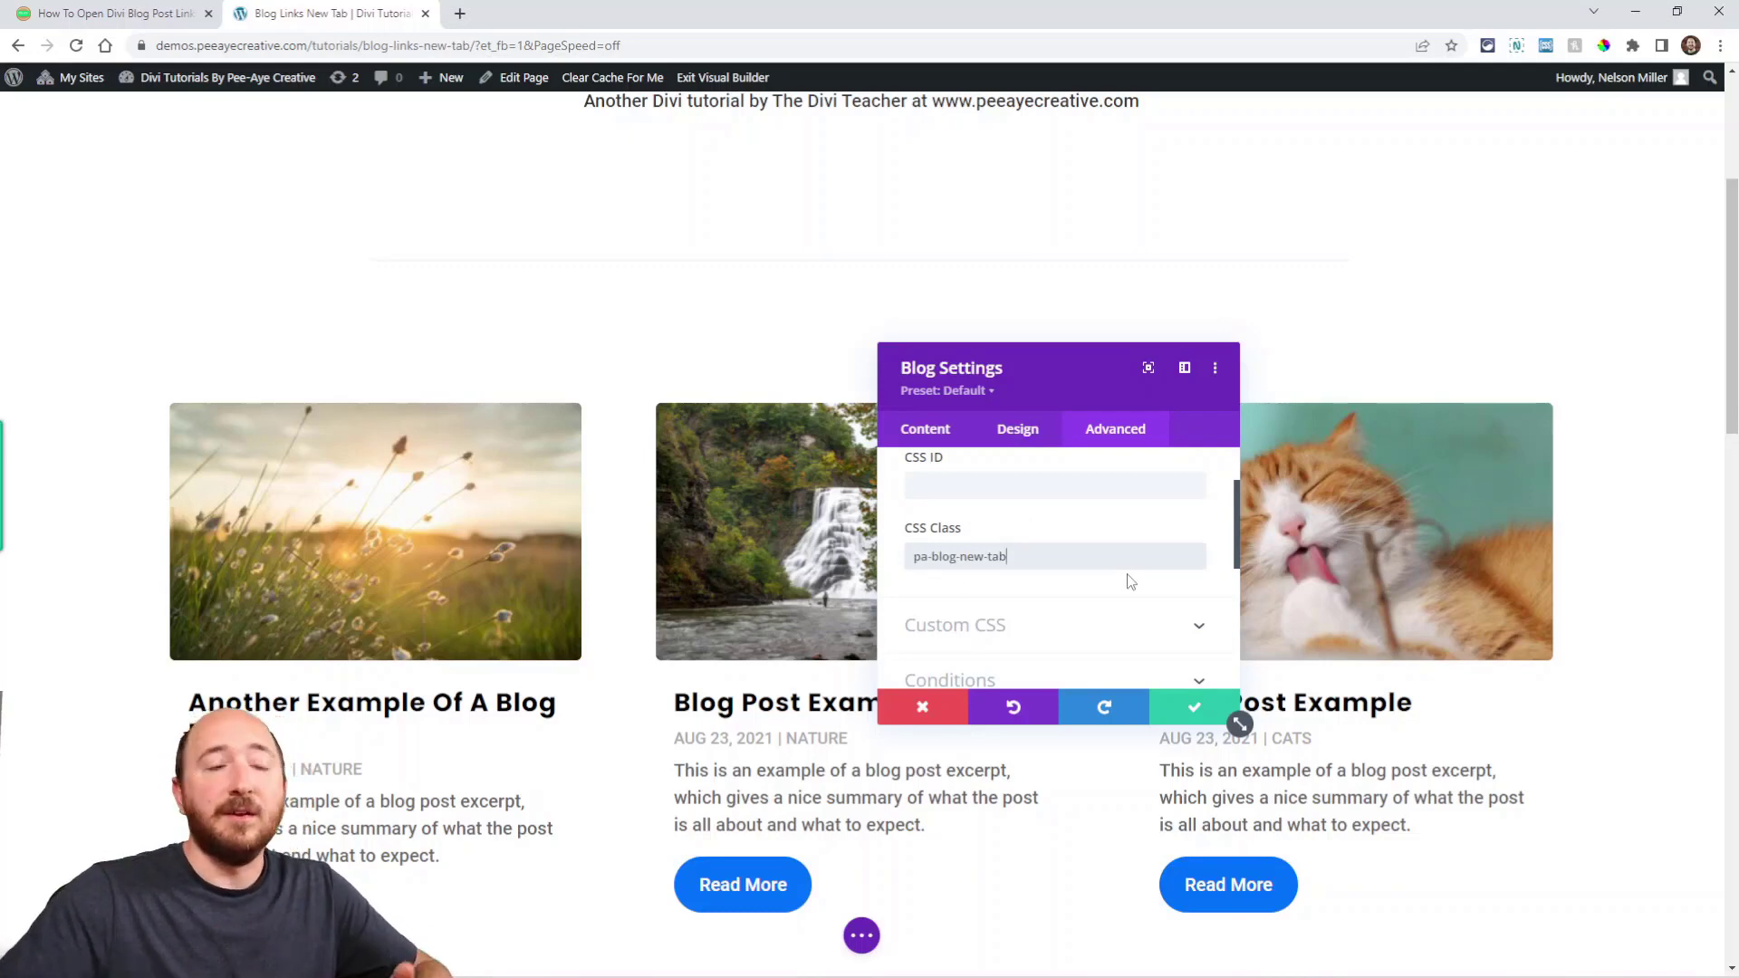
{"action": "left_click", "coordinate": [1184, 709]}
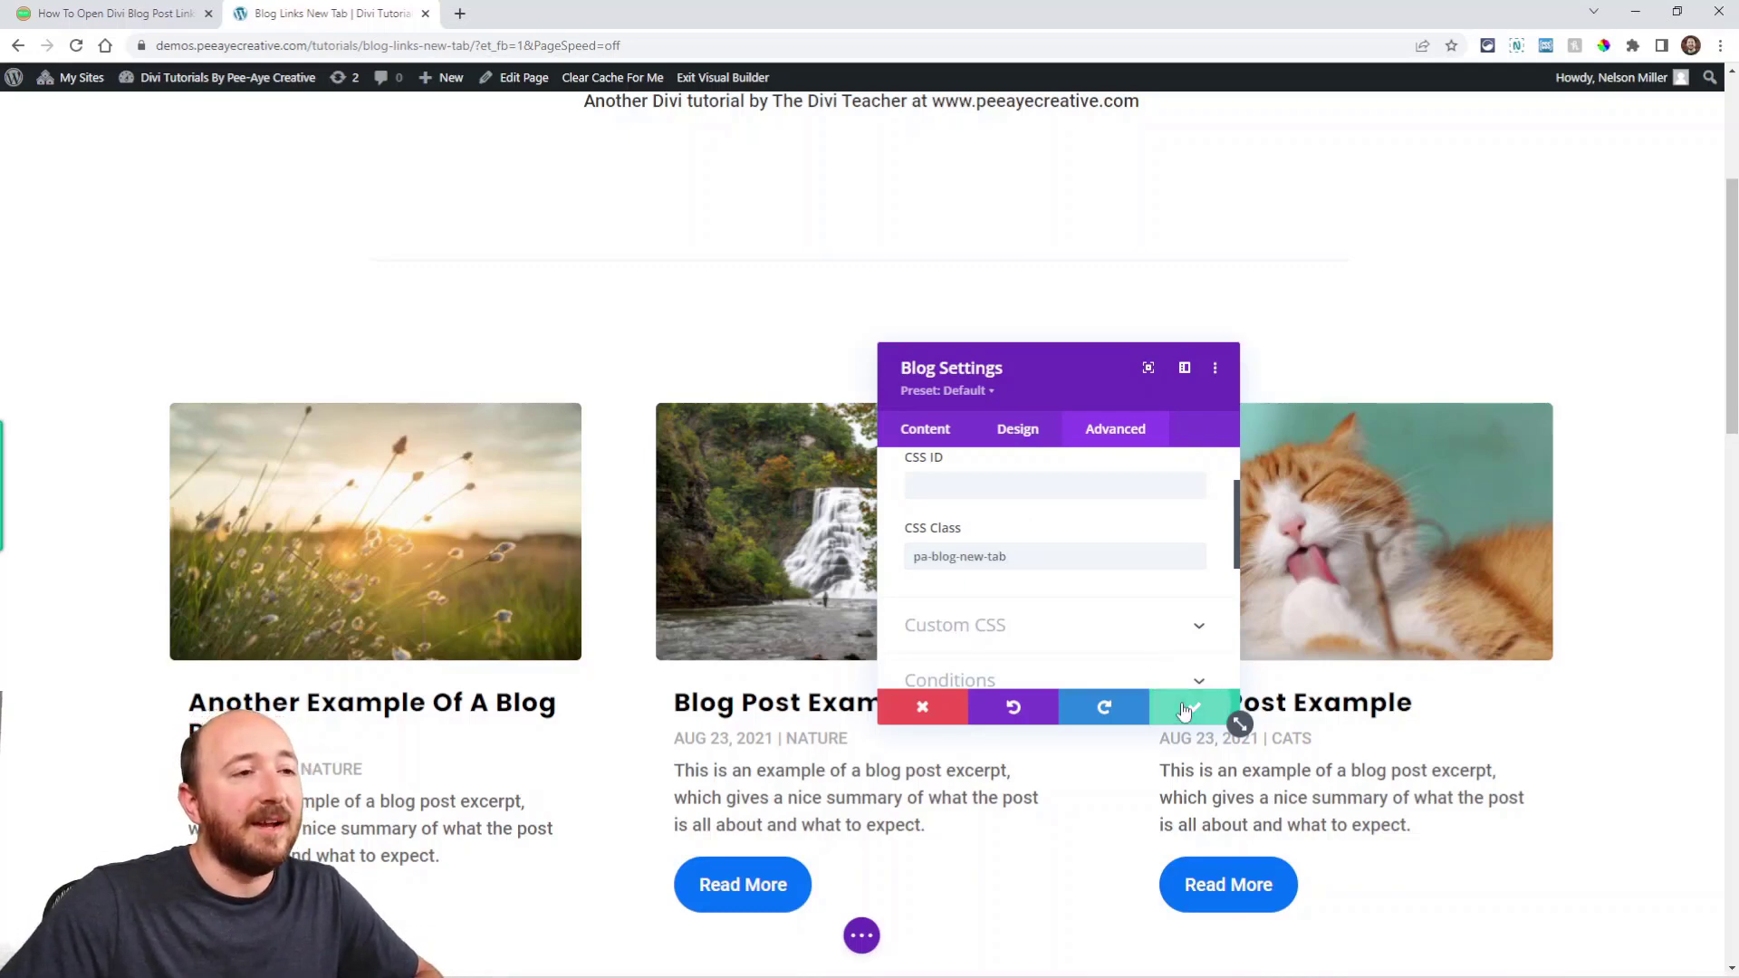
{"action": "scroll", "coordinate": [601, 504], "scroll_direction": "down", "scroll_amount": 3}
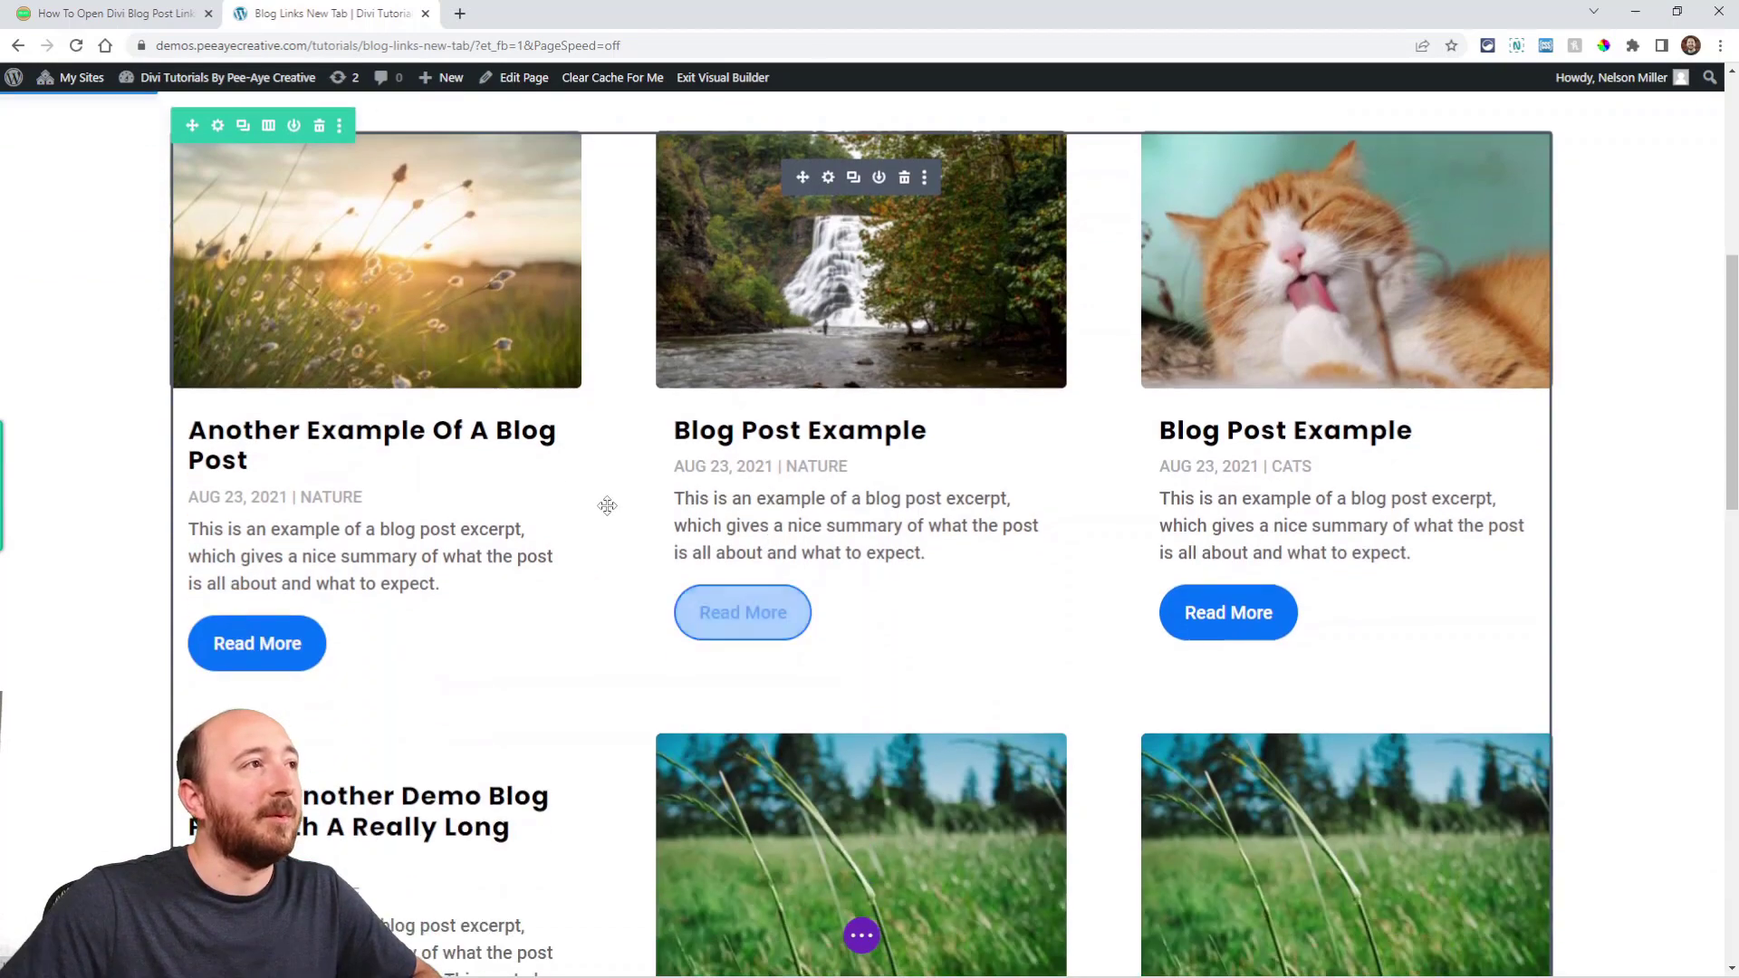
Back in the tutorial, scroll to step 2 and copy the jQuery code snippet
{"action": "left_click", "coordinate": [143, 7]}
{"action": "scroll", "coordinate": [657, 478], "scroll_direction": "down", "scroll_amount": 4}
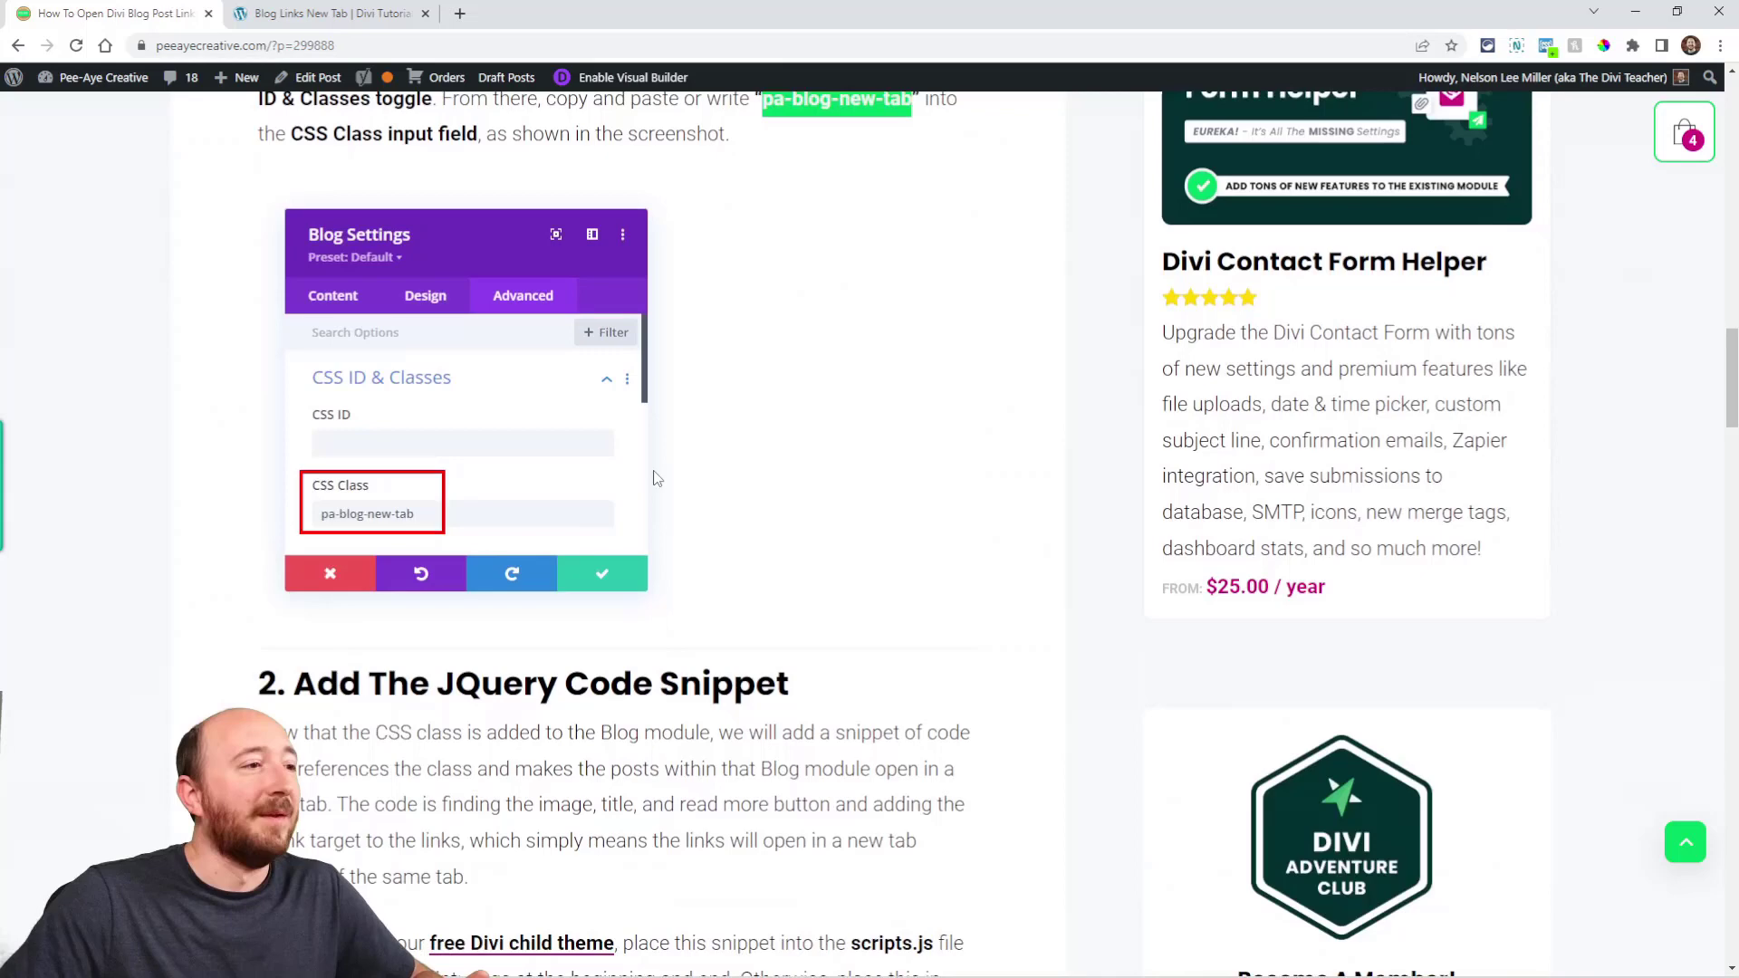
{"action": "scroll", "coordinate": [656, 478], "scroll_direction": "down", "scroll_amount": 5}
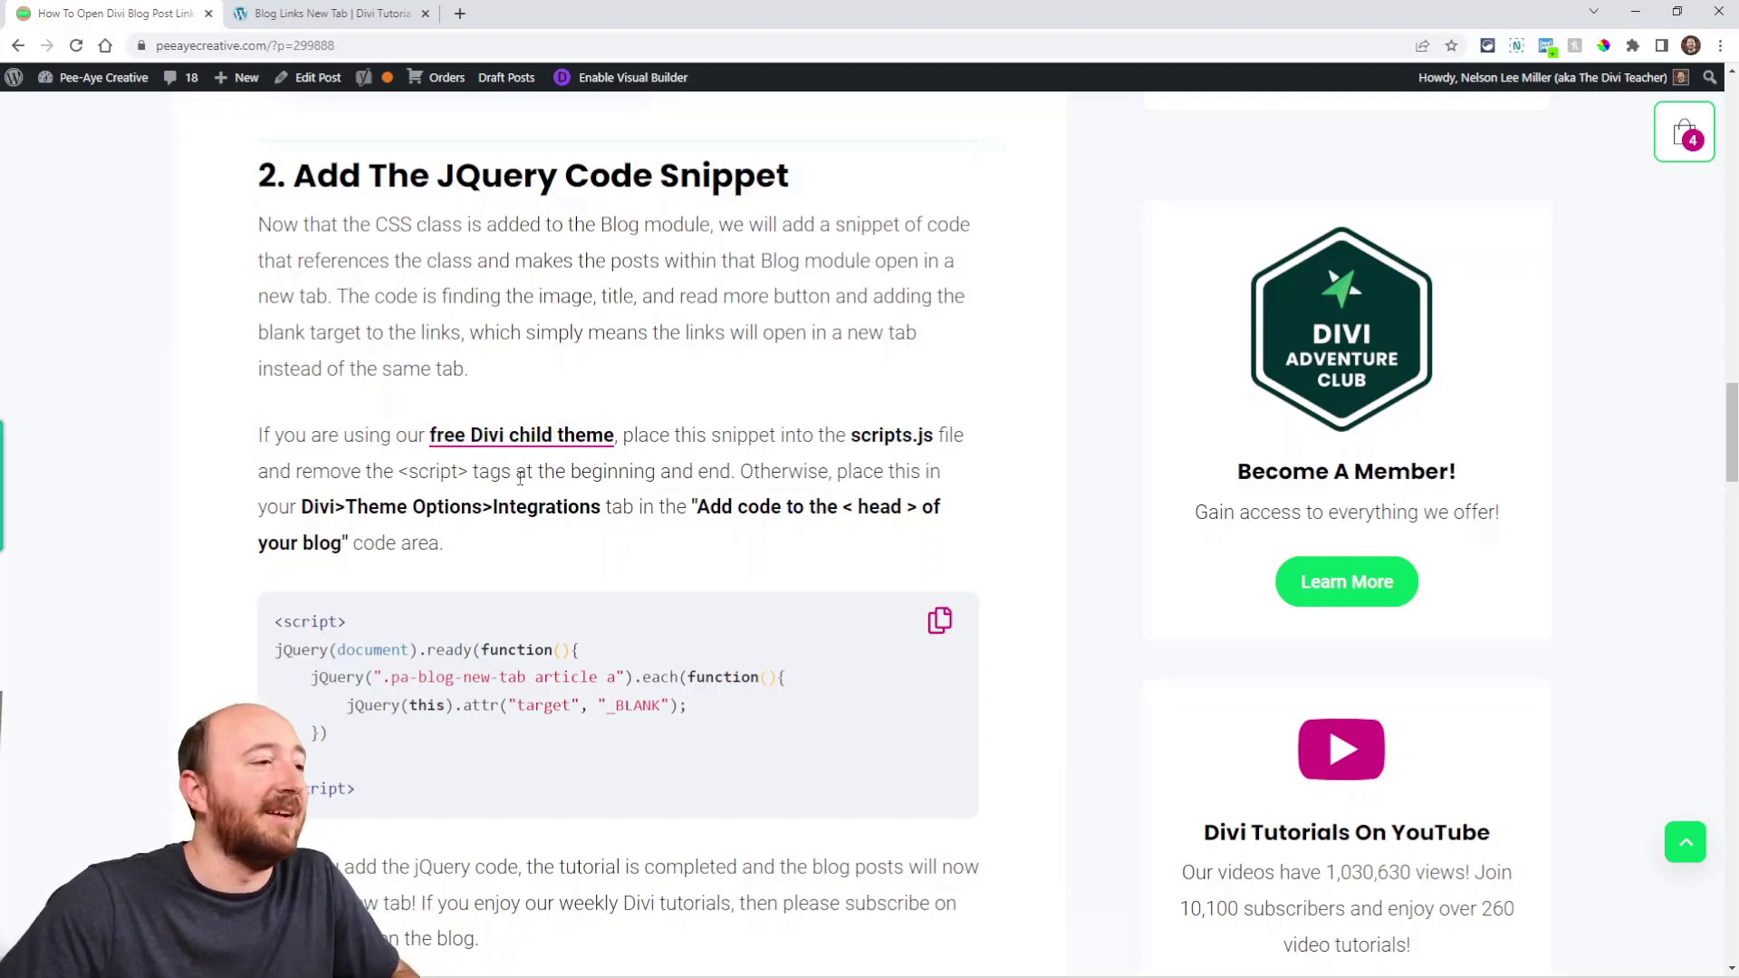
{"action": "scroll", "coordinate": [685, 551], "scroll_direction": "down", "scroll_amount": 2}
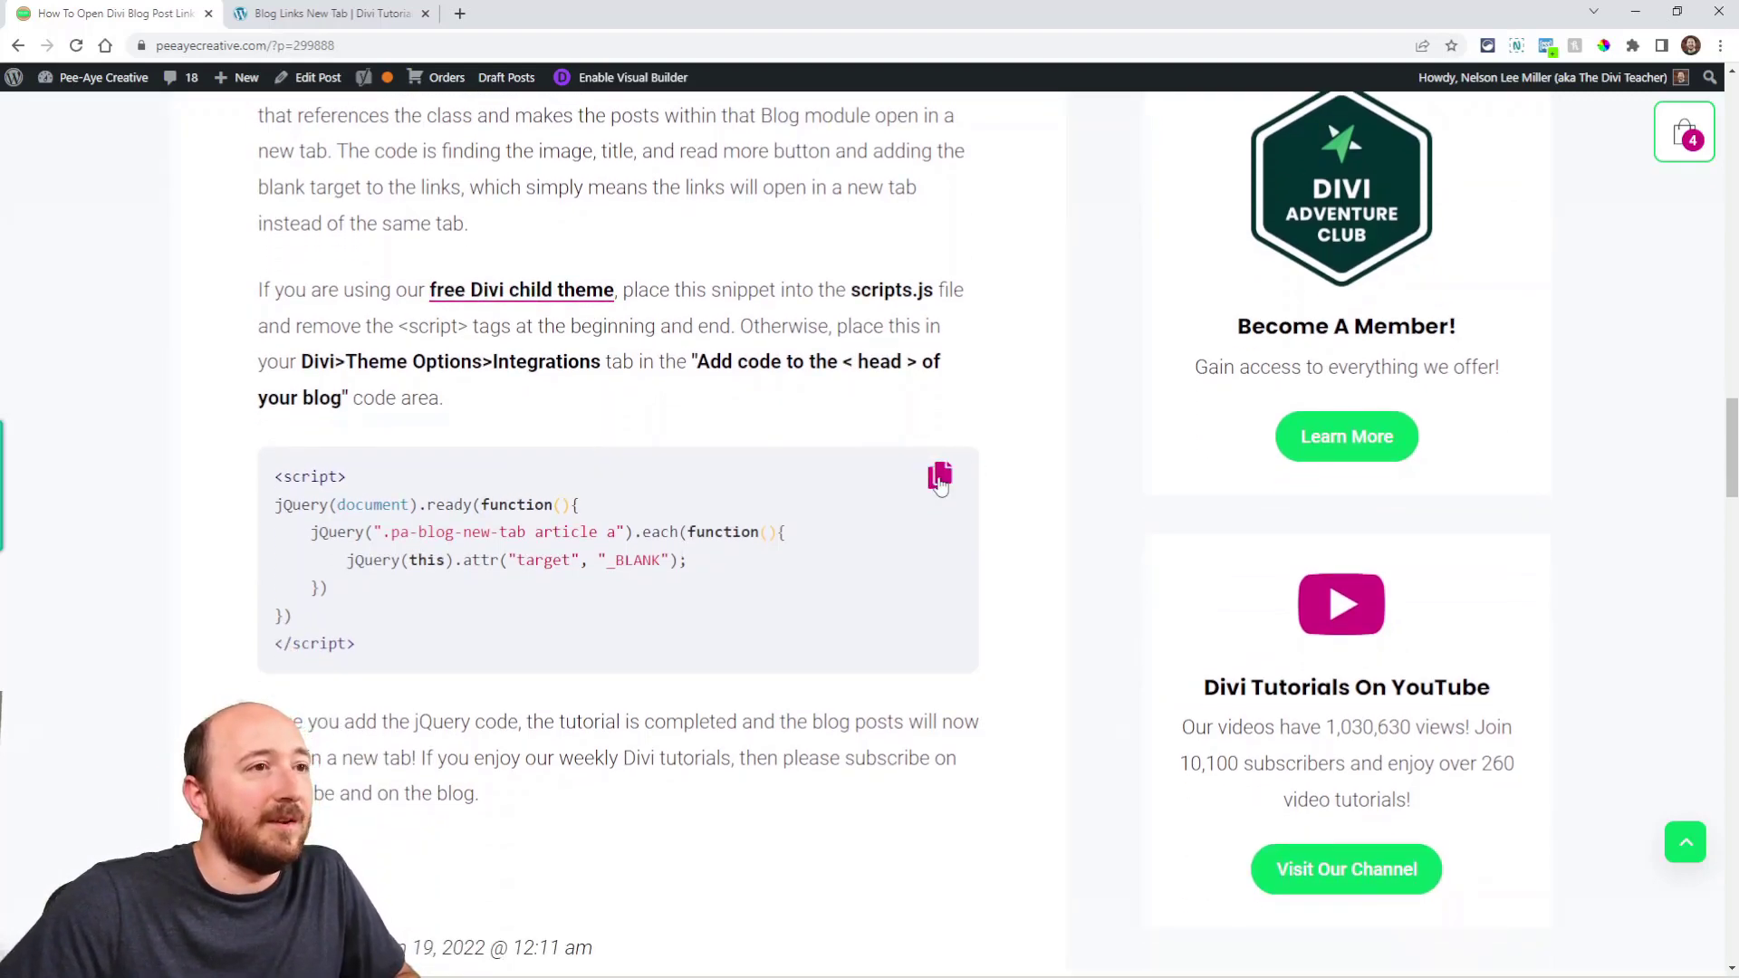
{"action": "left_click", "coordinate": [936, 487]}
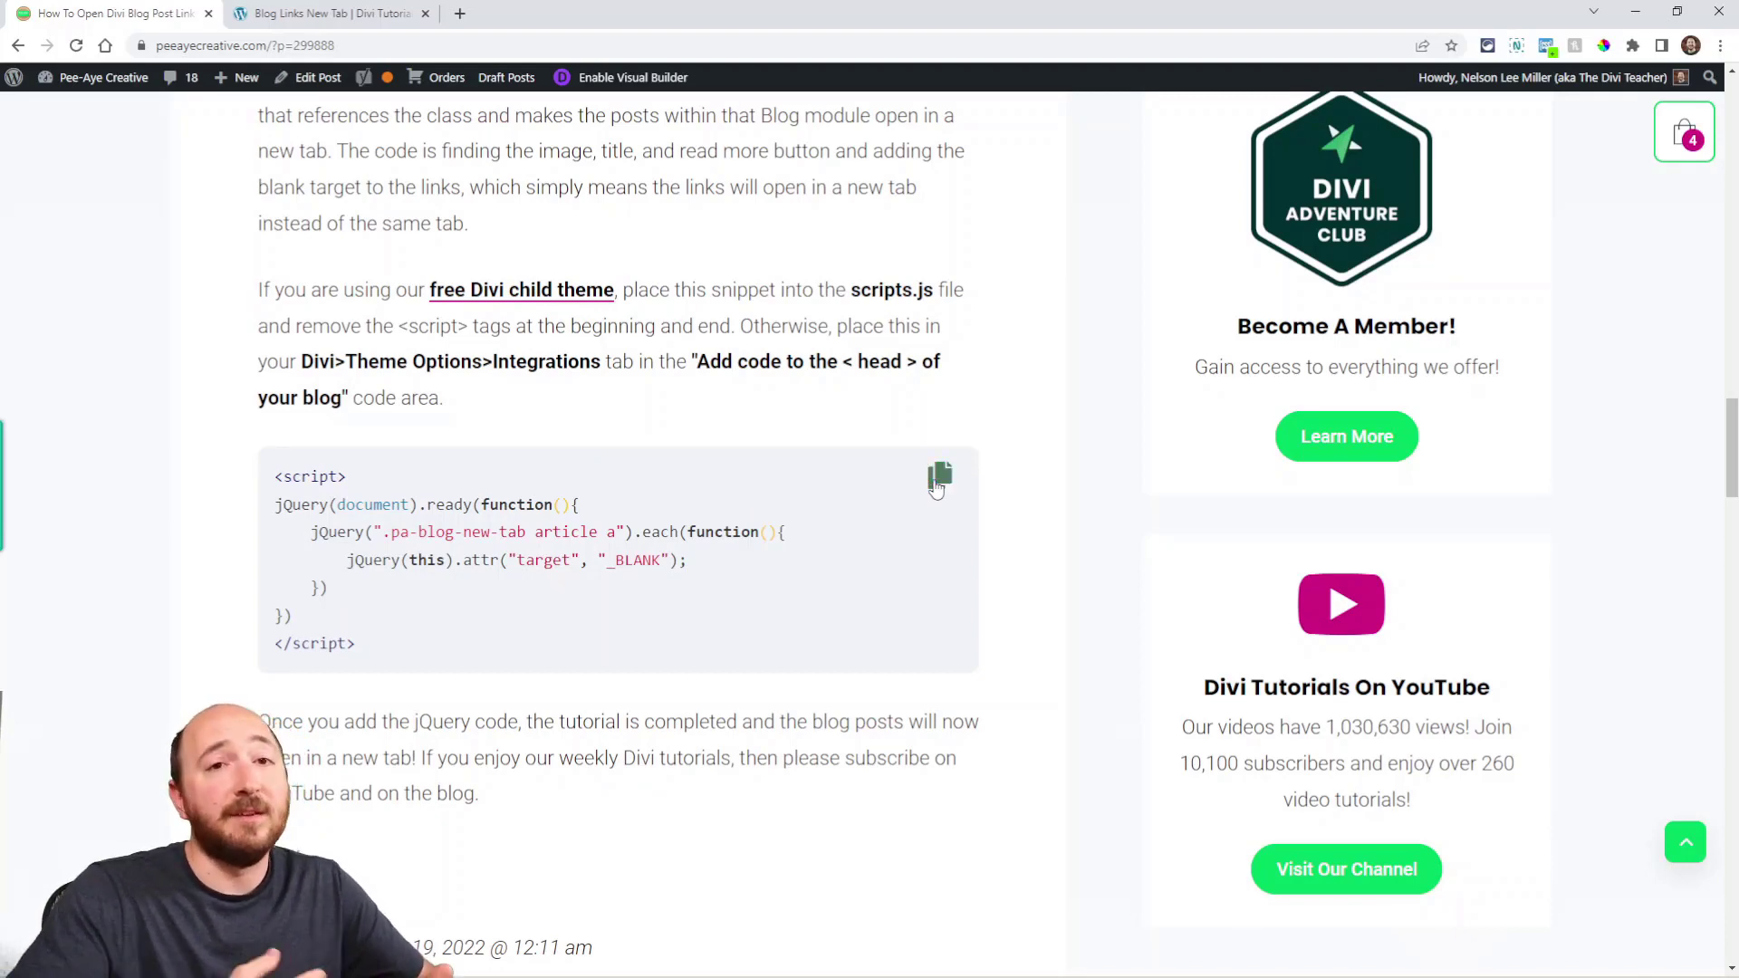
{"action": "left_click", "coordinate": [938, 478]}
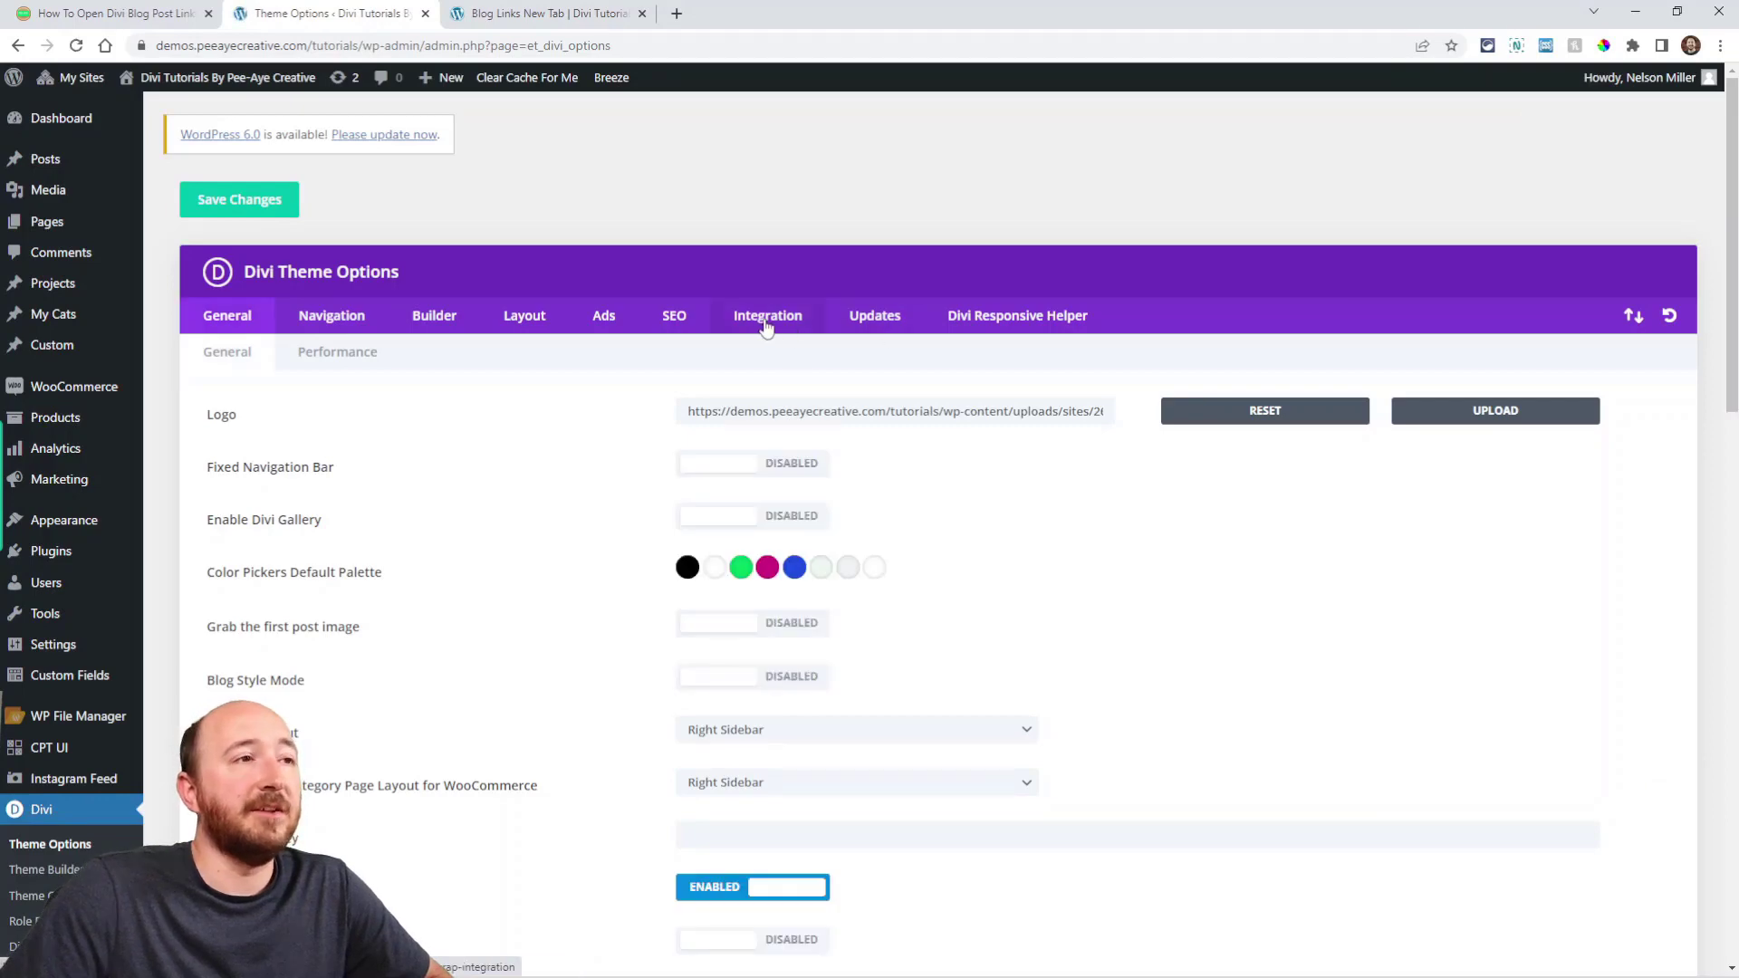
In the Integration tab, paste the jQuery snippet below the existing head code
{"action": "left_click", "coordinate": [765, 319]}
{"action": "scroll", "coordinate": [766, 319], "scroll_direction": "down", "scroll_amount": 2}
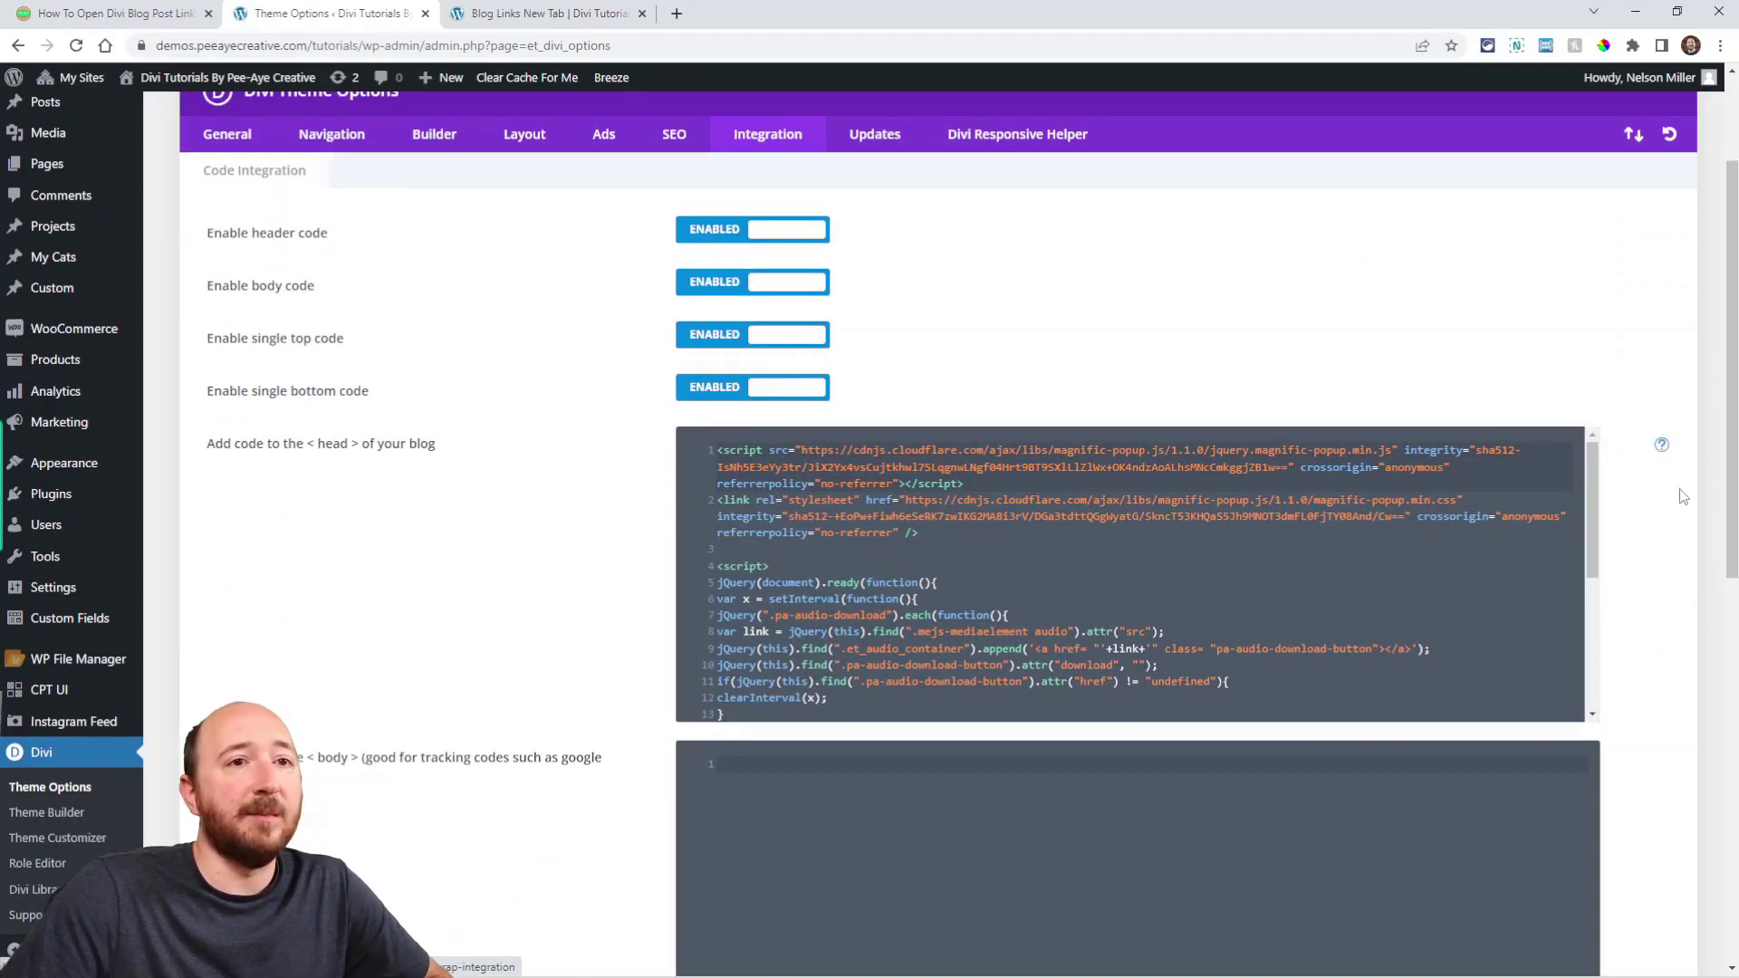
{"action": "left_click_drag", "start_coordinate": [1592, 493], "coordinate": [1589, 631]}
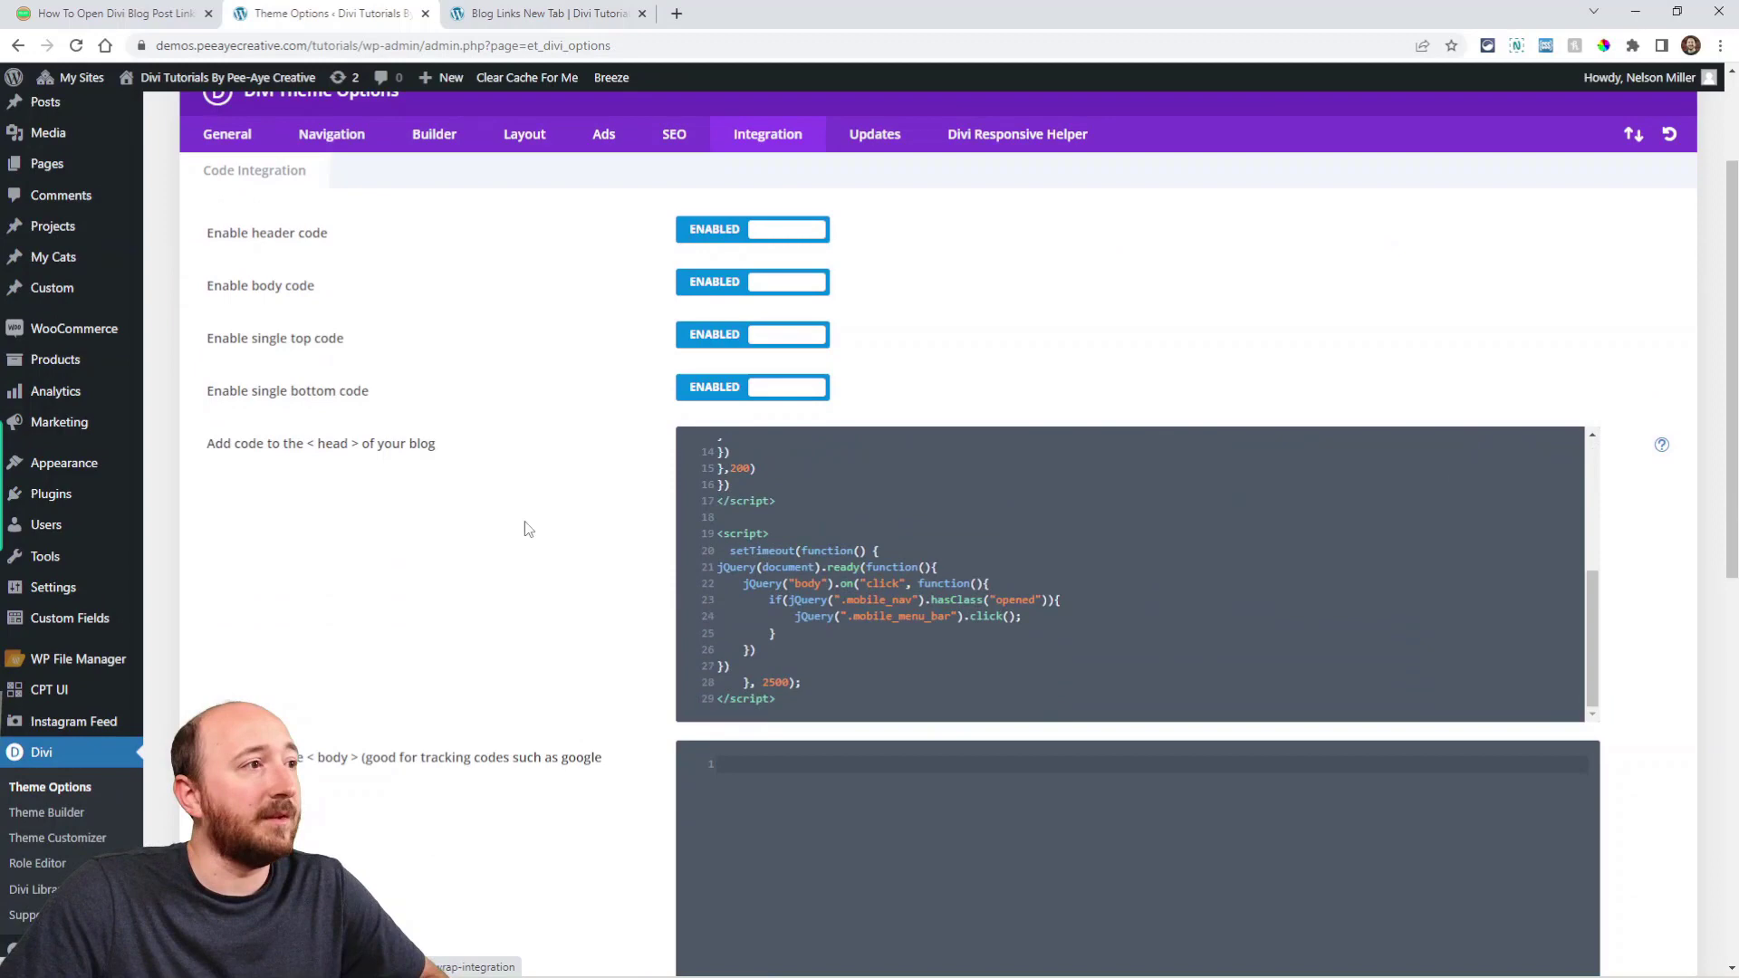
{"action": "left_click_drag", "start_coordinate": [215, 444], "coordinate": [467, 448]}
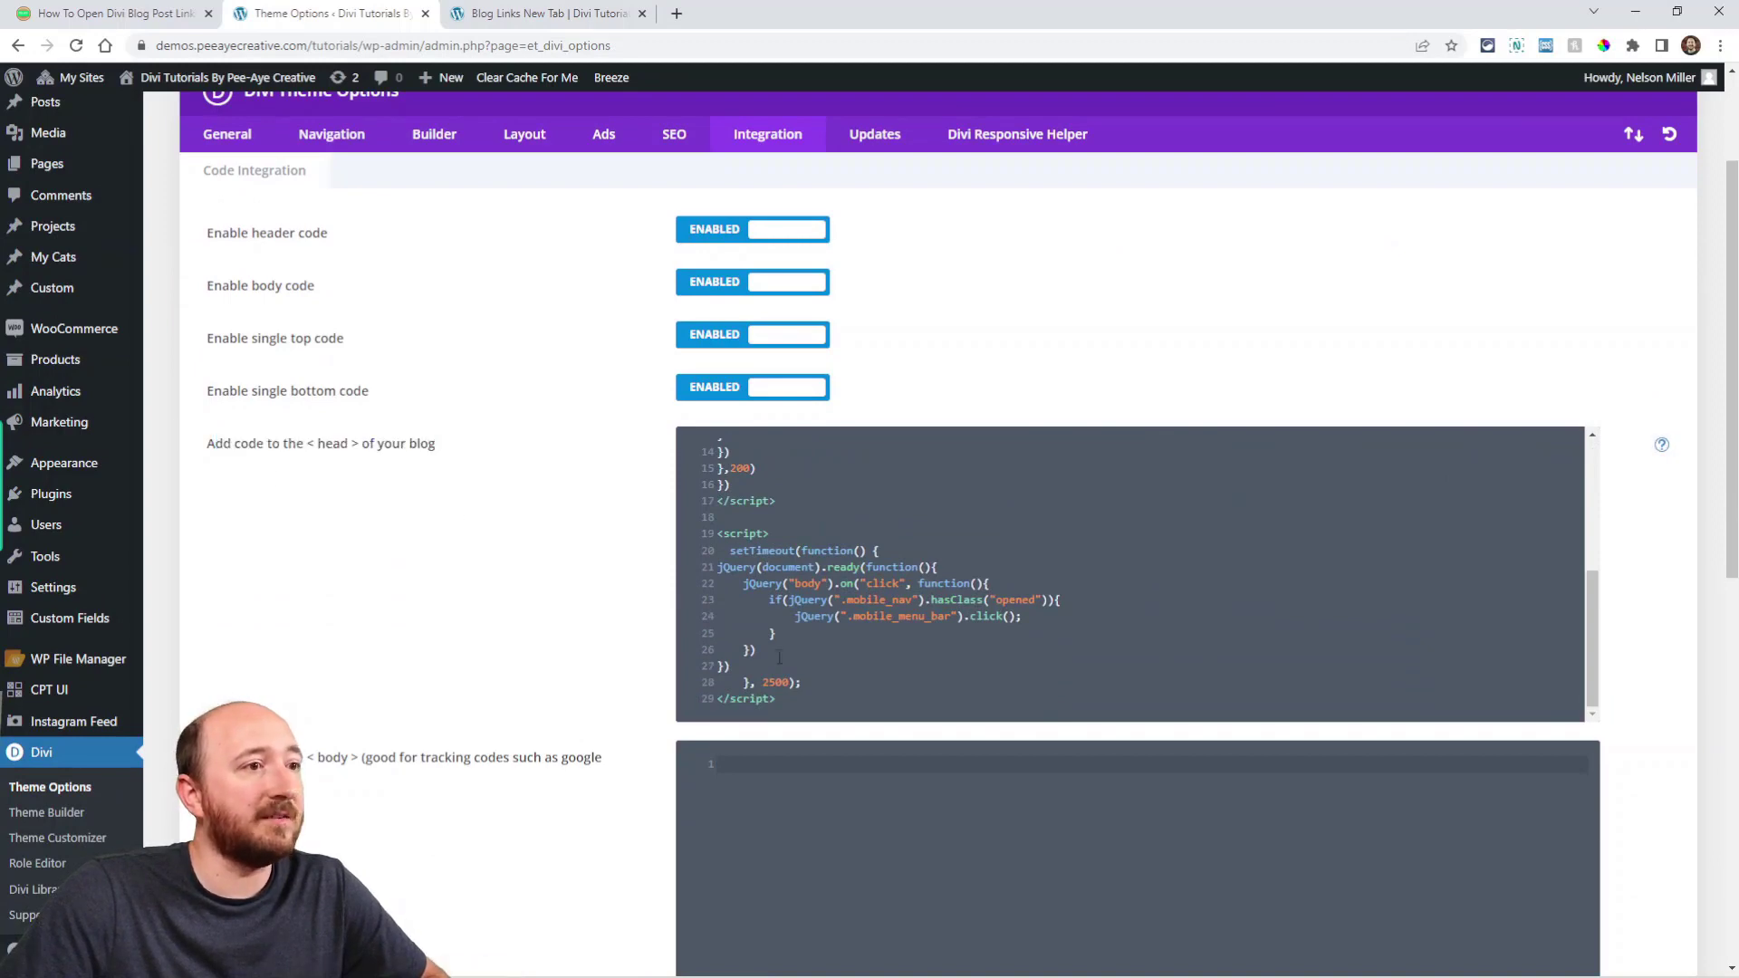
{"action": "left_click", "coordinate": [816, 708]}
{"action": "key", "text": "Return"}
{"action": "key", "text": "Return"}
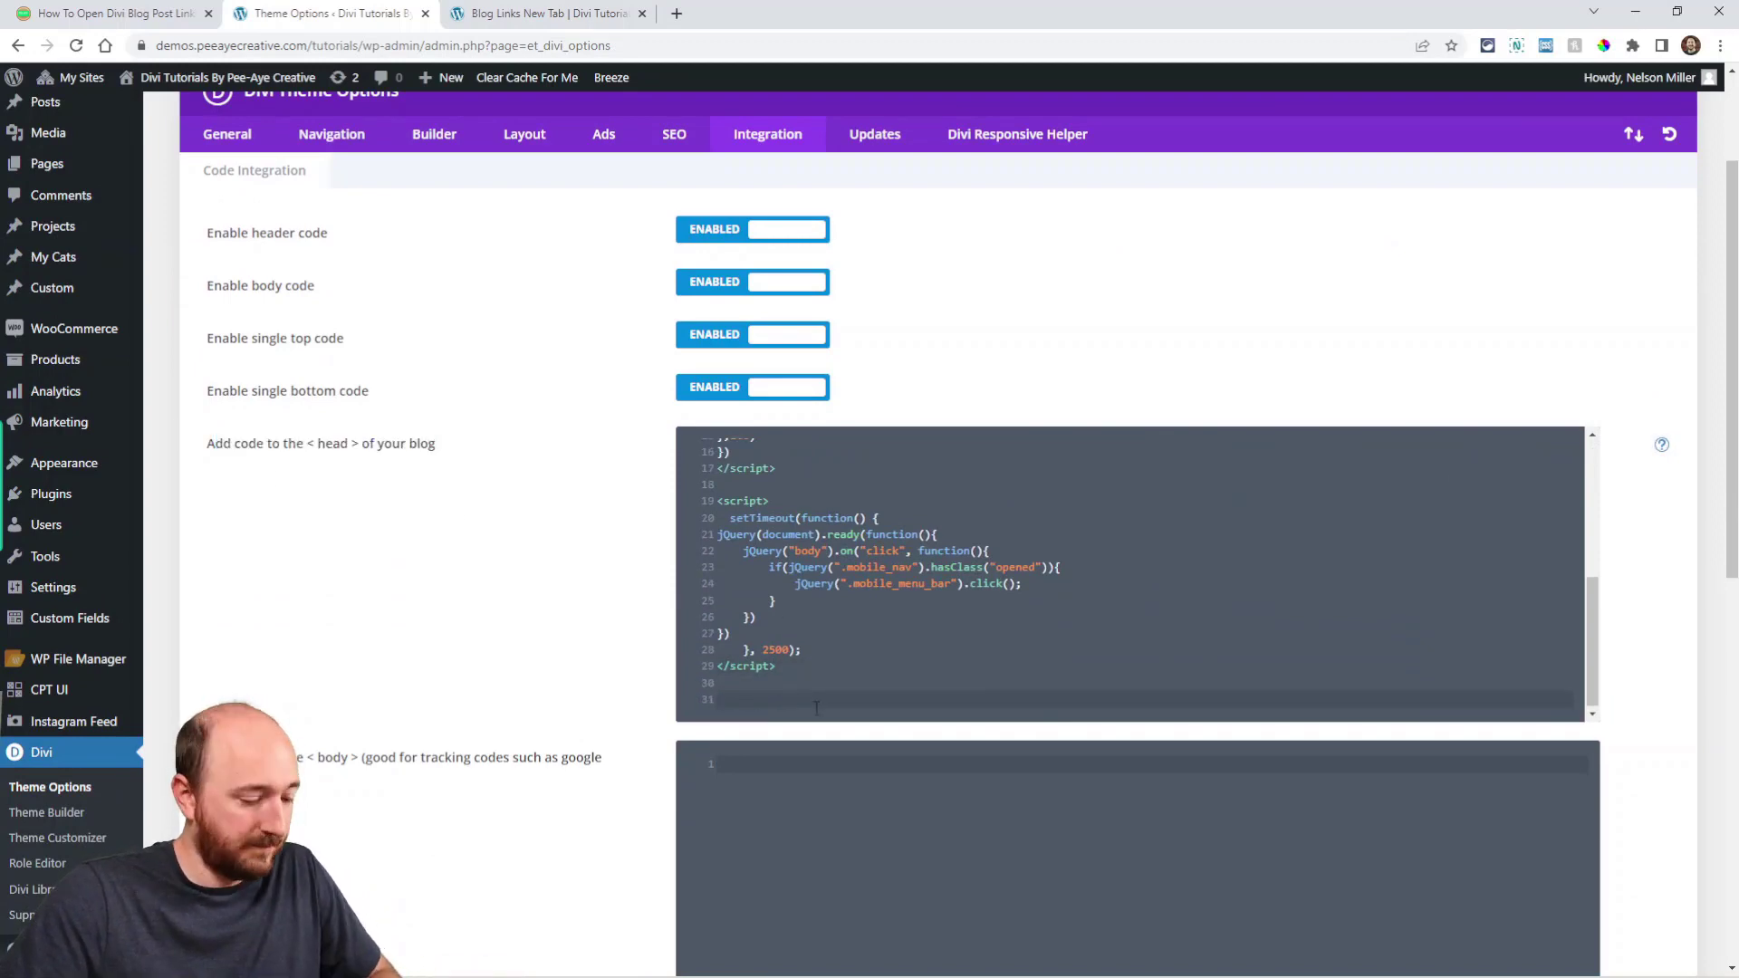
{"action": "key", "text": "ctrl+v"}
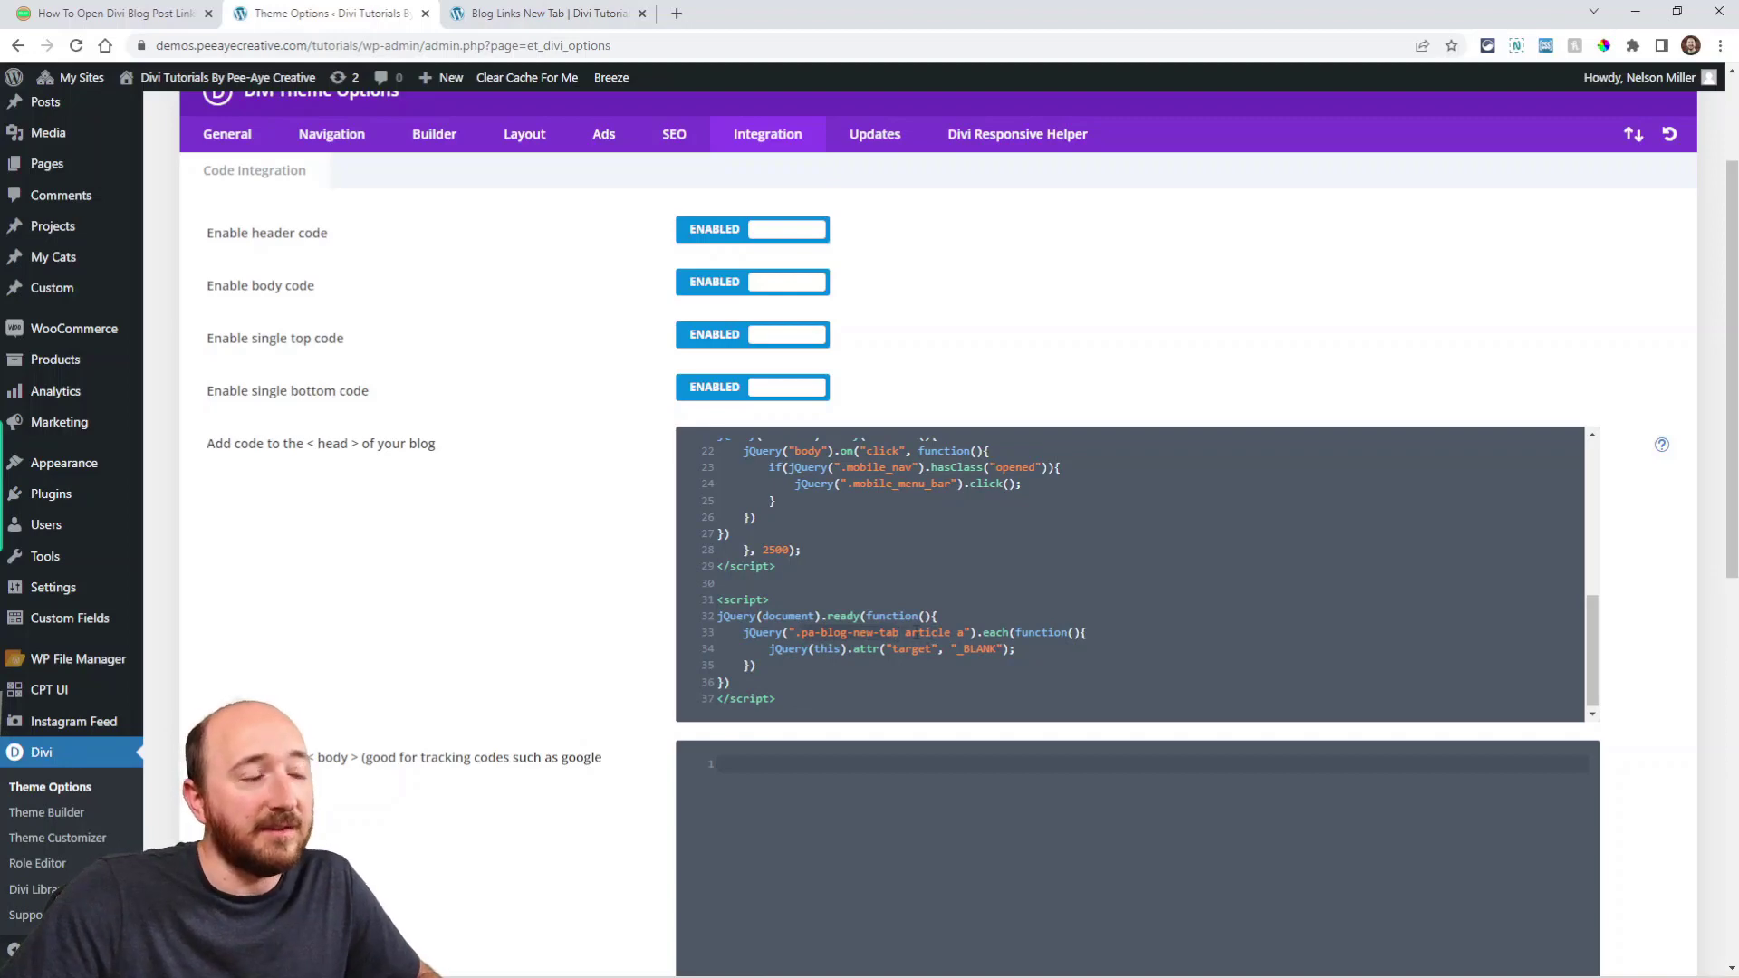
Check the pasted script's article selector and _BLANK target, then save the Theme Options
{"action": "left_click", "coordinate": [908, 633]}
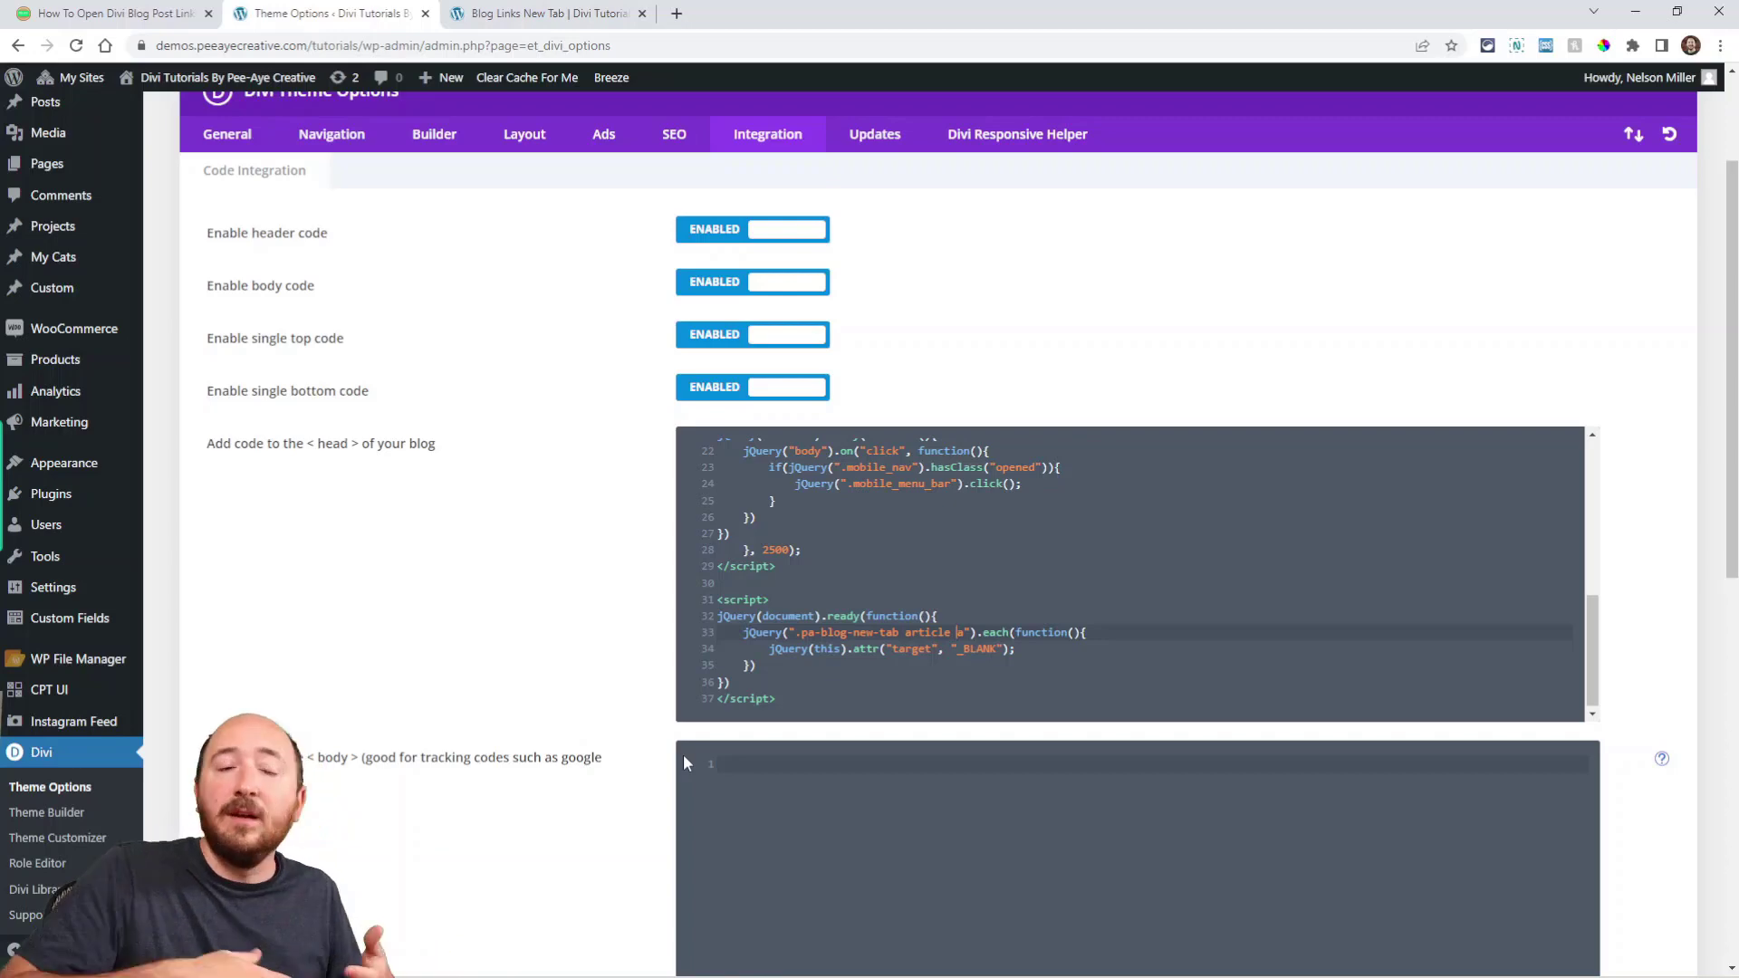
{"action": "left_click", "coordinate": [892, 652]}
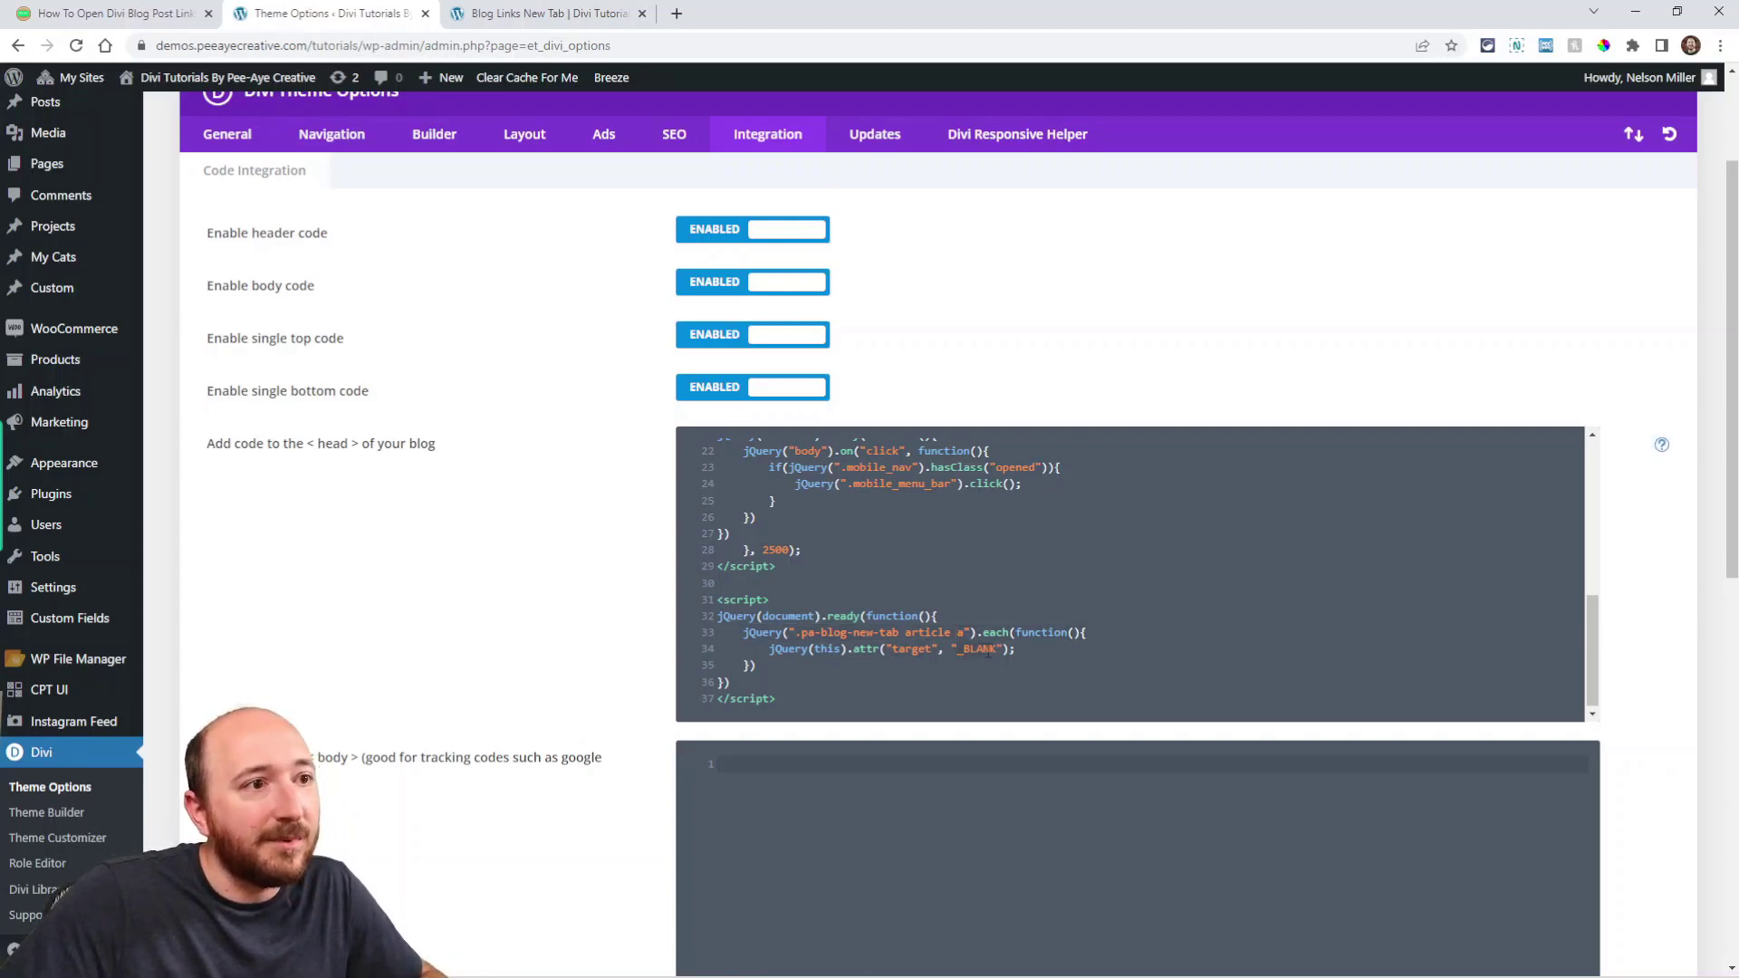
{"action": "scroll", "coordinate": [370, 442], "scroll_direction": "up", "scroll_amount": 2}
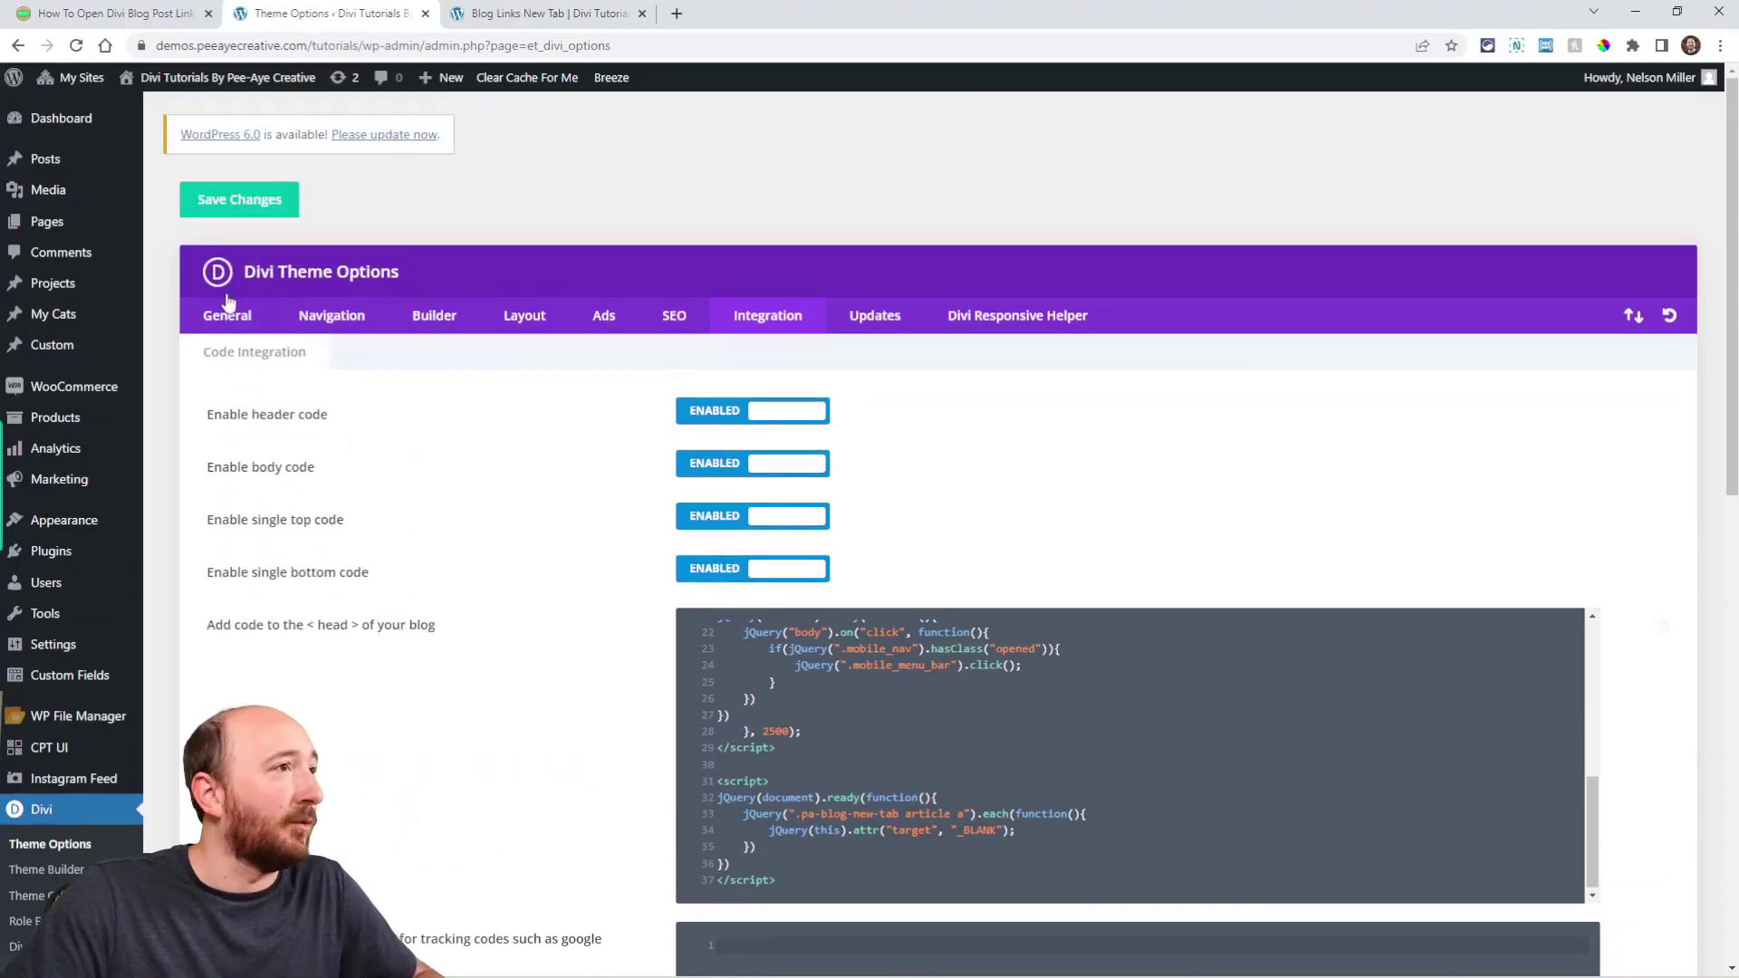
{"action": "left_click", "coordinate": [232, 215]}
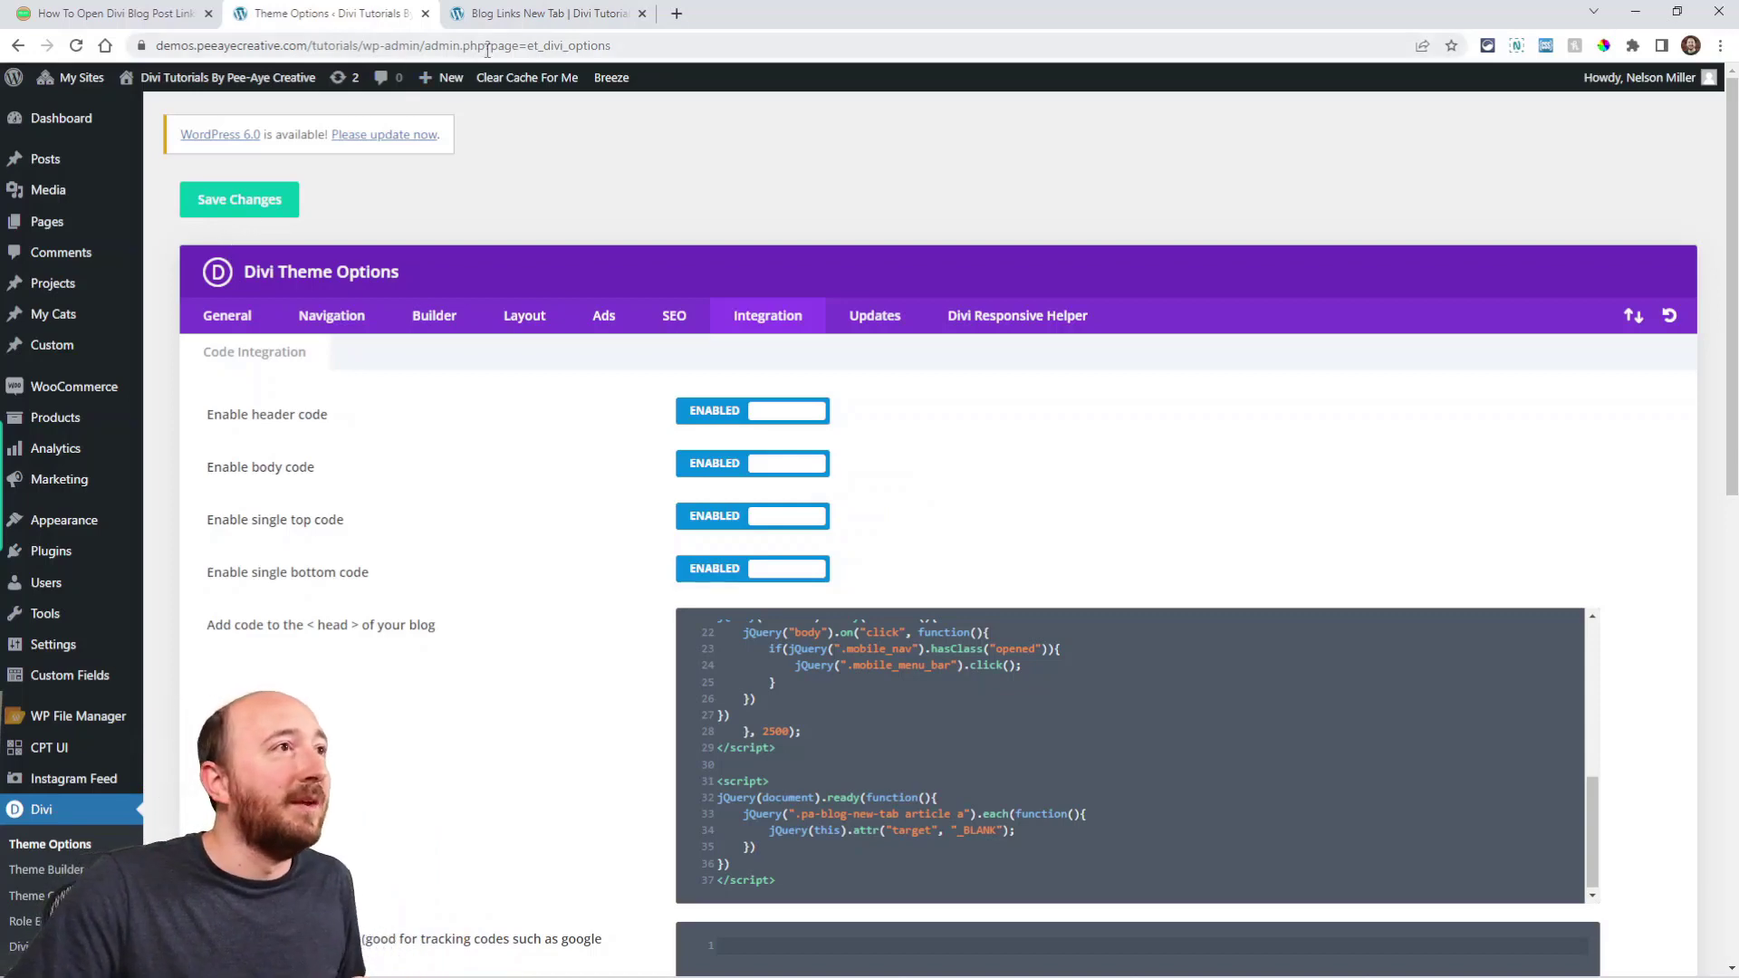
Save and exit the Visual Builder on the Blog Links New Tab page
{"action": "left_click", "coordinate": [525, 14]}
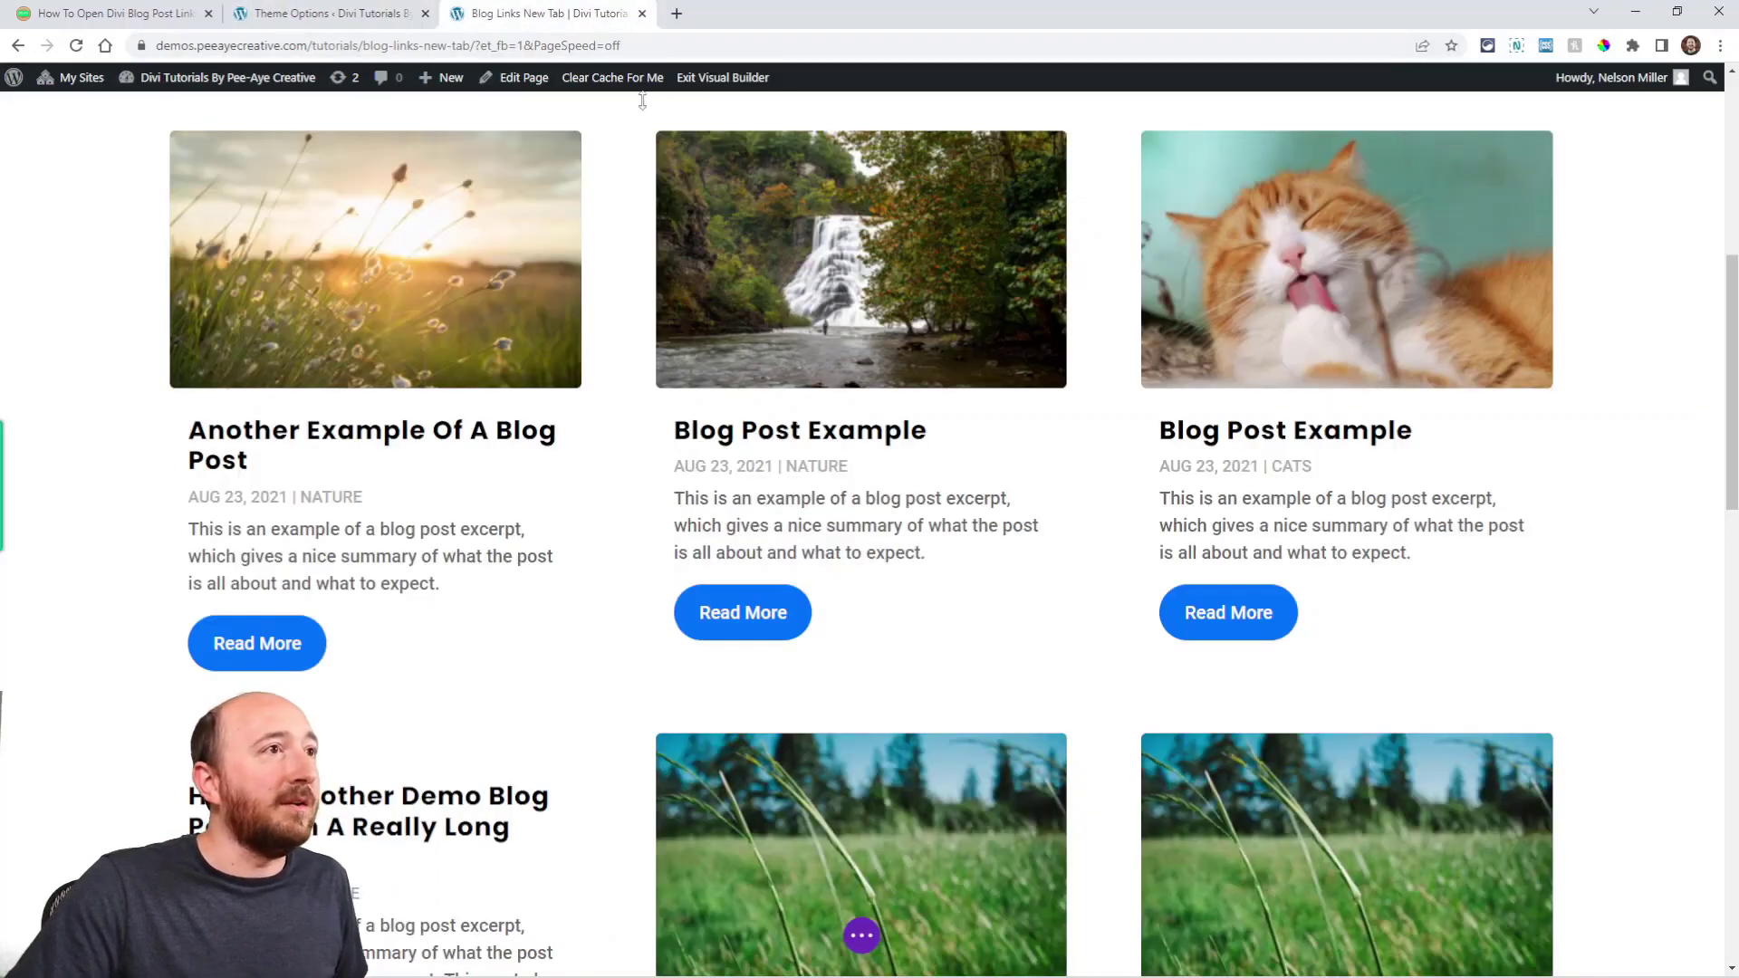
{"action": "left_click", "coordinate": [700, 79]}
{"action": "left_click", "coordinate": [990, 623]}
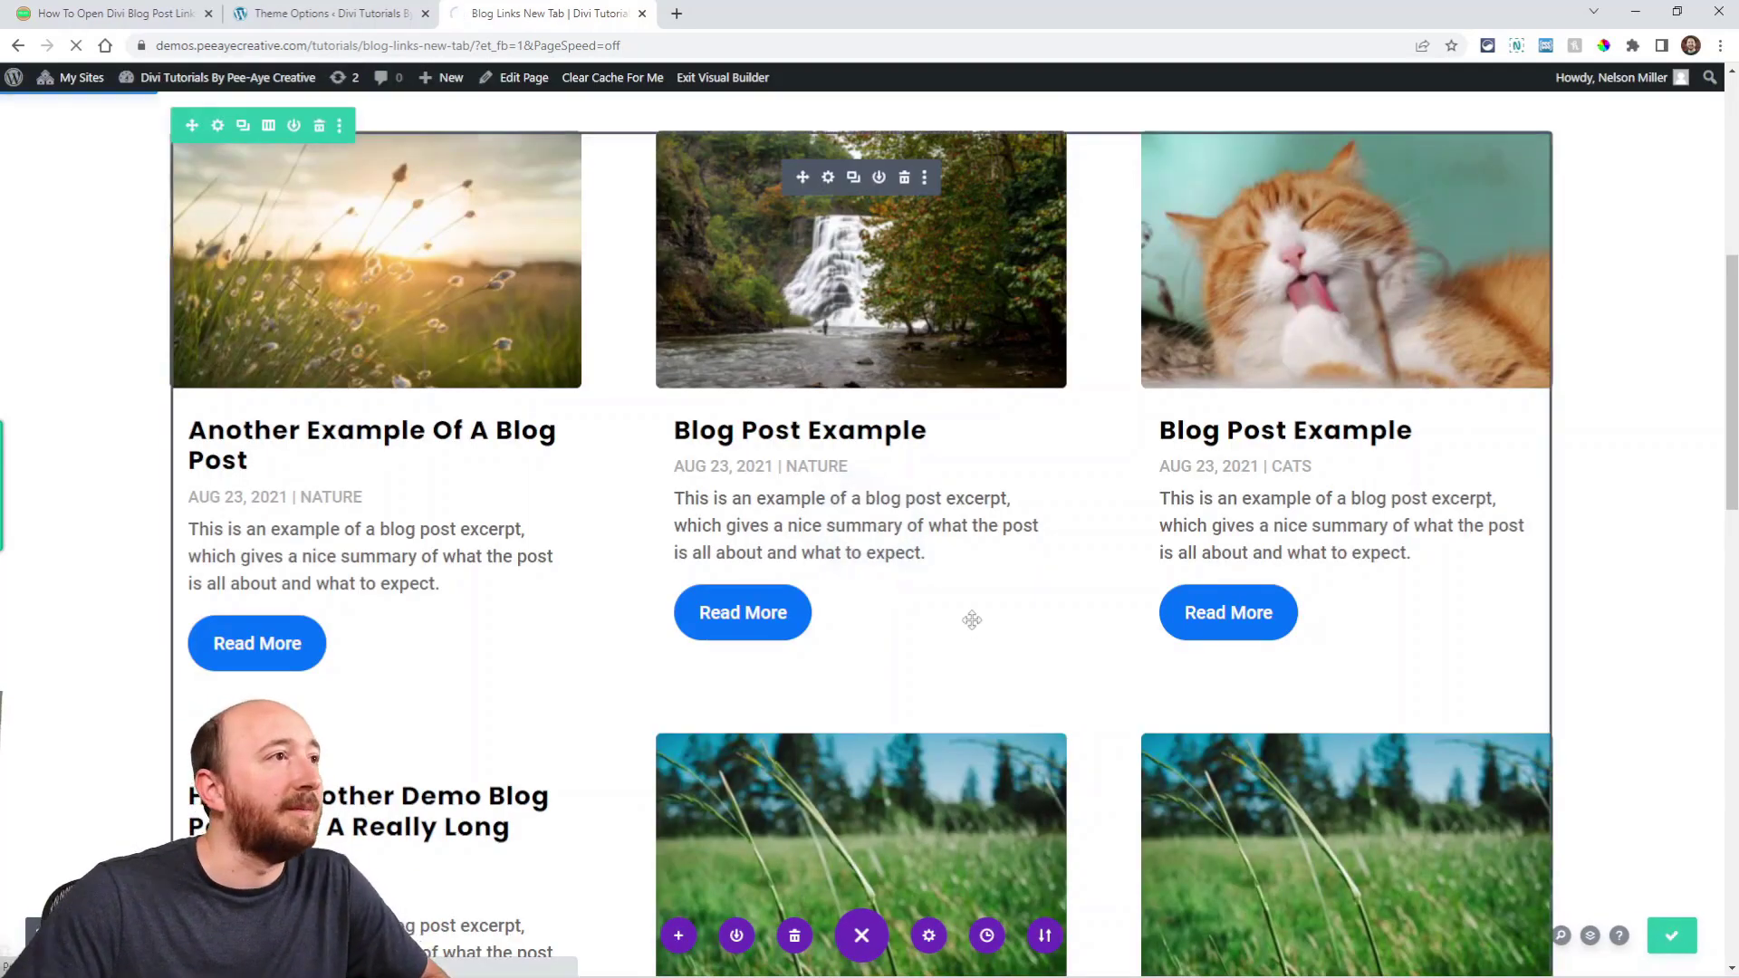
Test the first post's image, title and Read More links, each opening a new tab
{"action": "scroll", "coordinate": [637, 425], "scroll_direction": "down", "scroll_amount": 4}
{"action": "scroll", "coordinate": [637, 426], "scroll_direction": "down", "scroll_amount": 1}
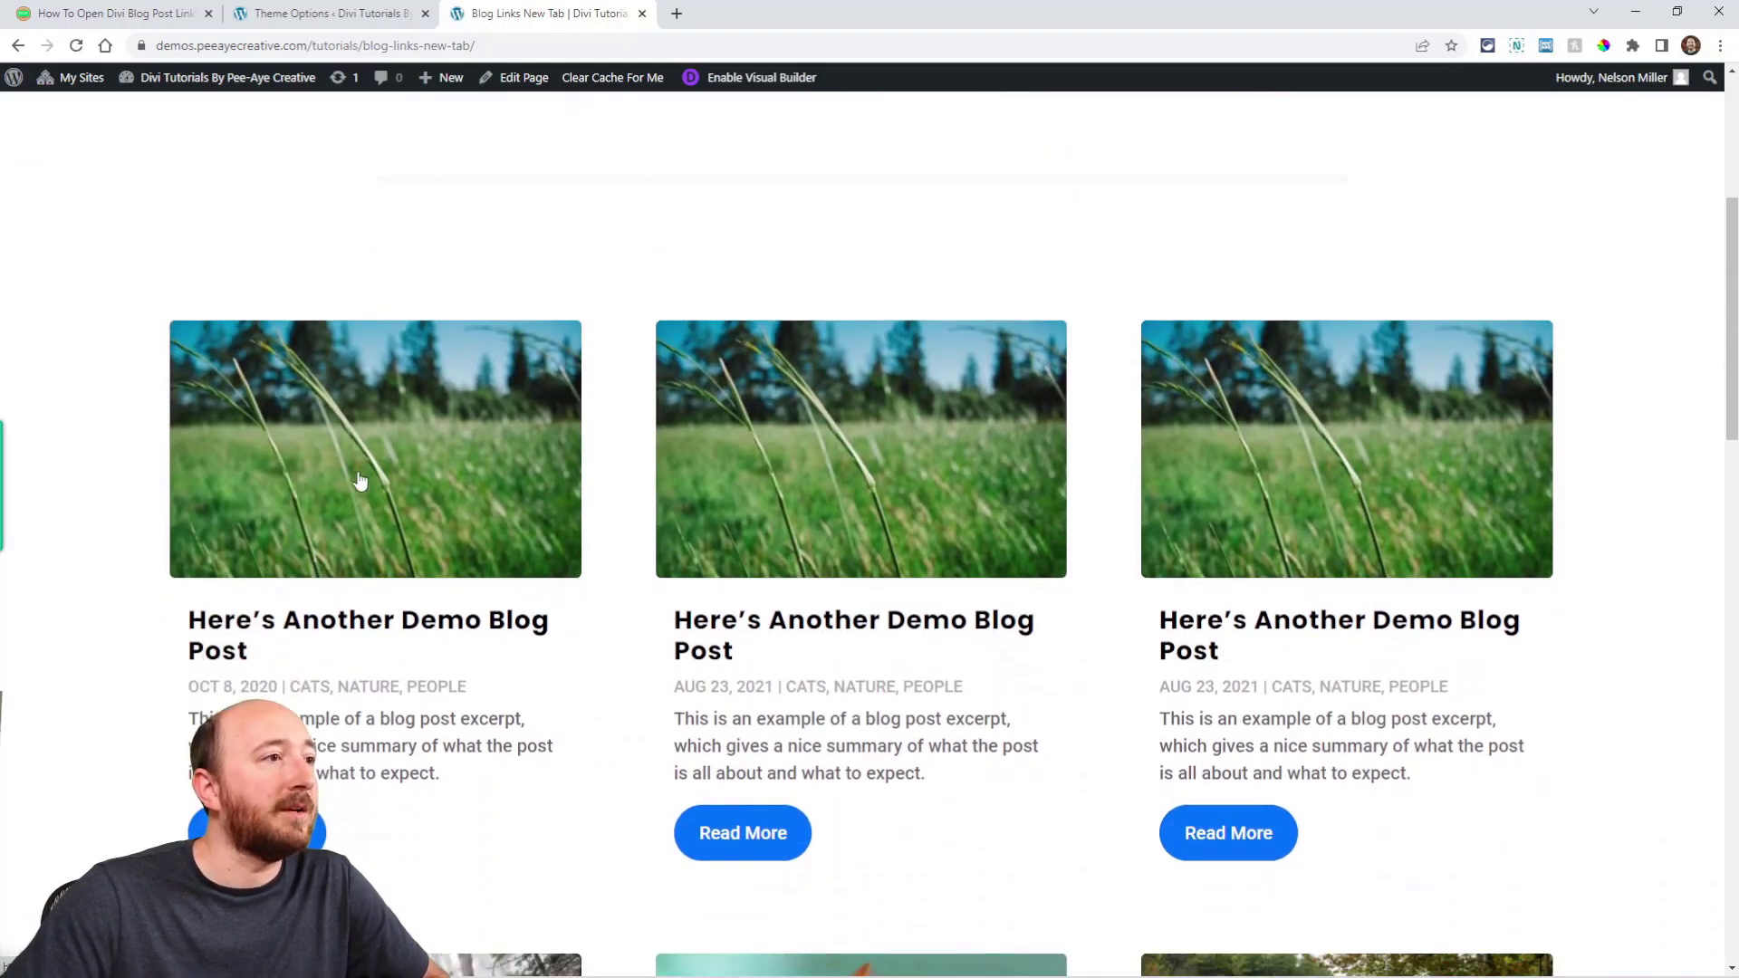
{"action": "left_click", "coordinate": [390, 472]}
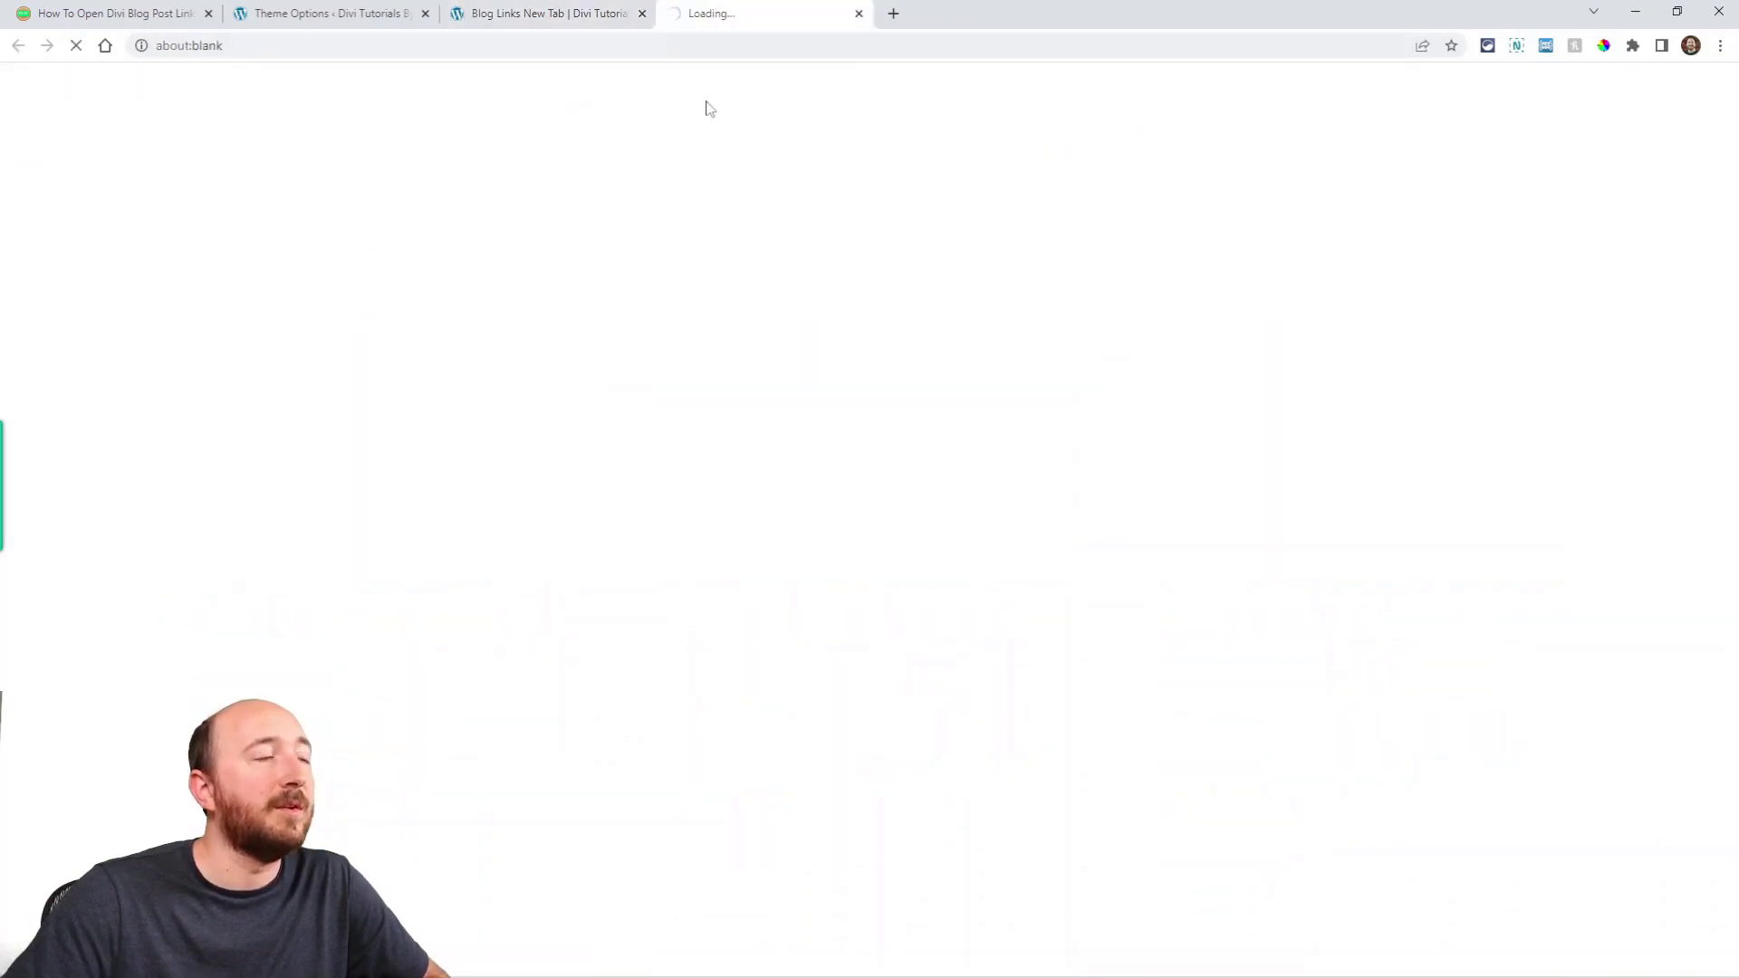
{"action": "left_click", "coordinate": [521, 13]}
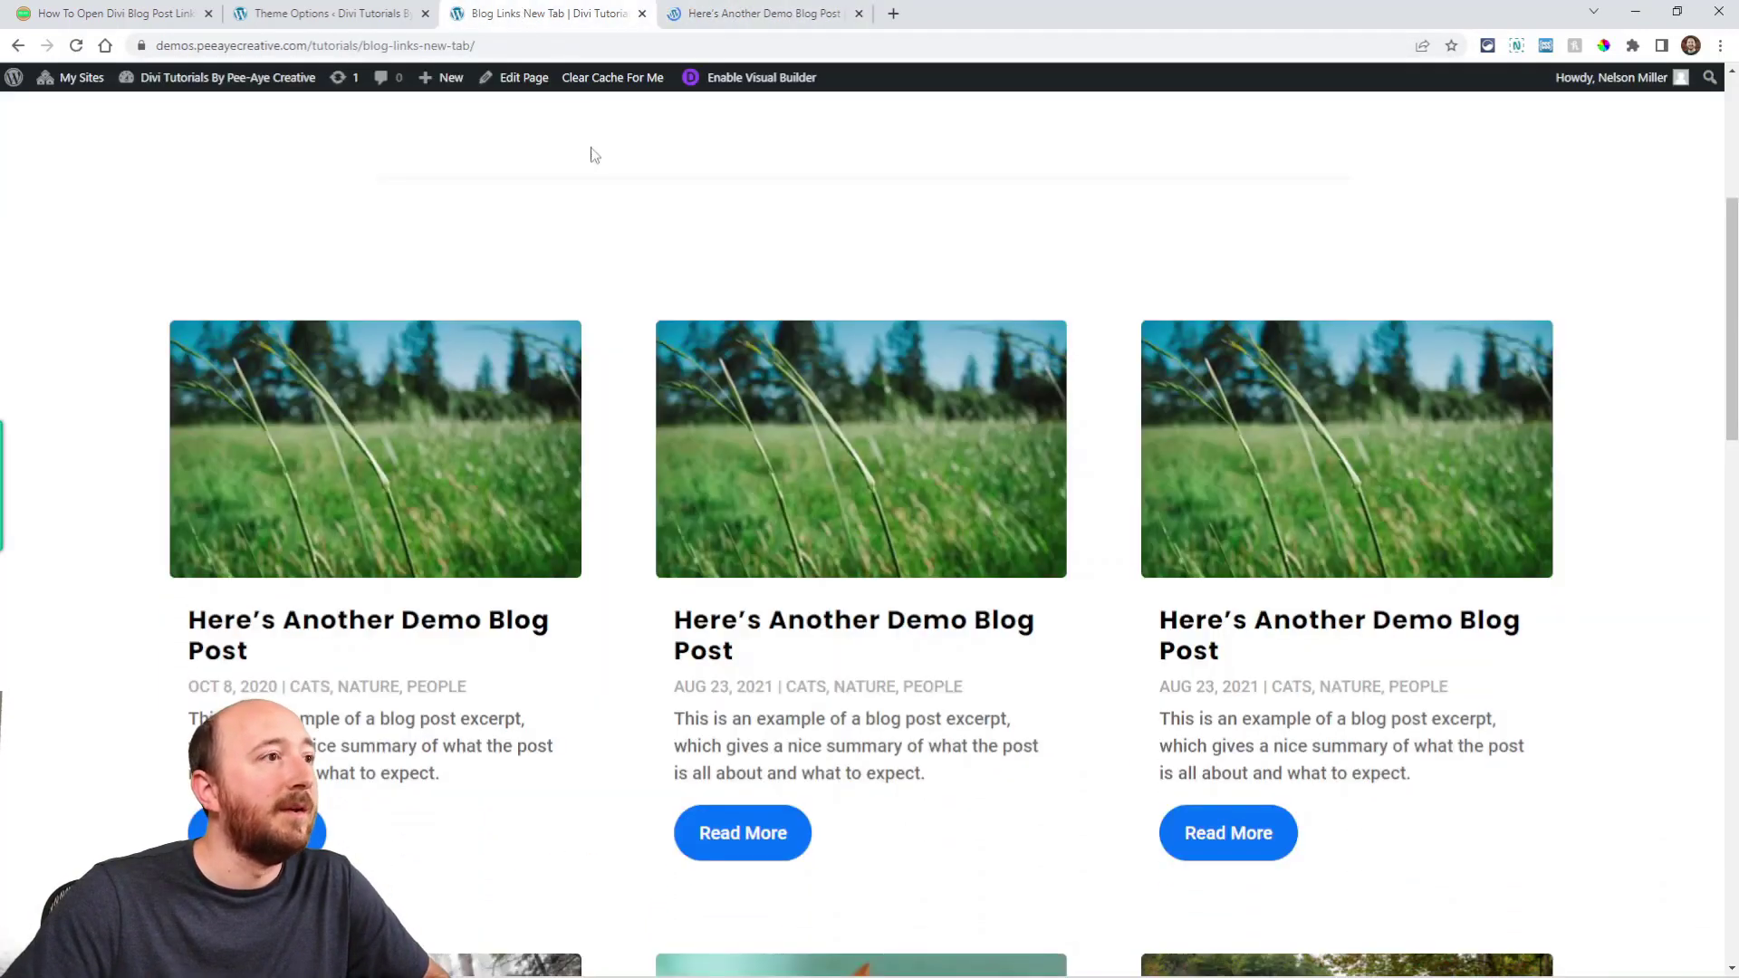
{"action": "left_click", "coordinate": [359, 628]}
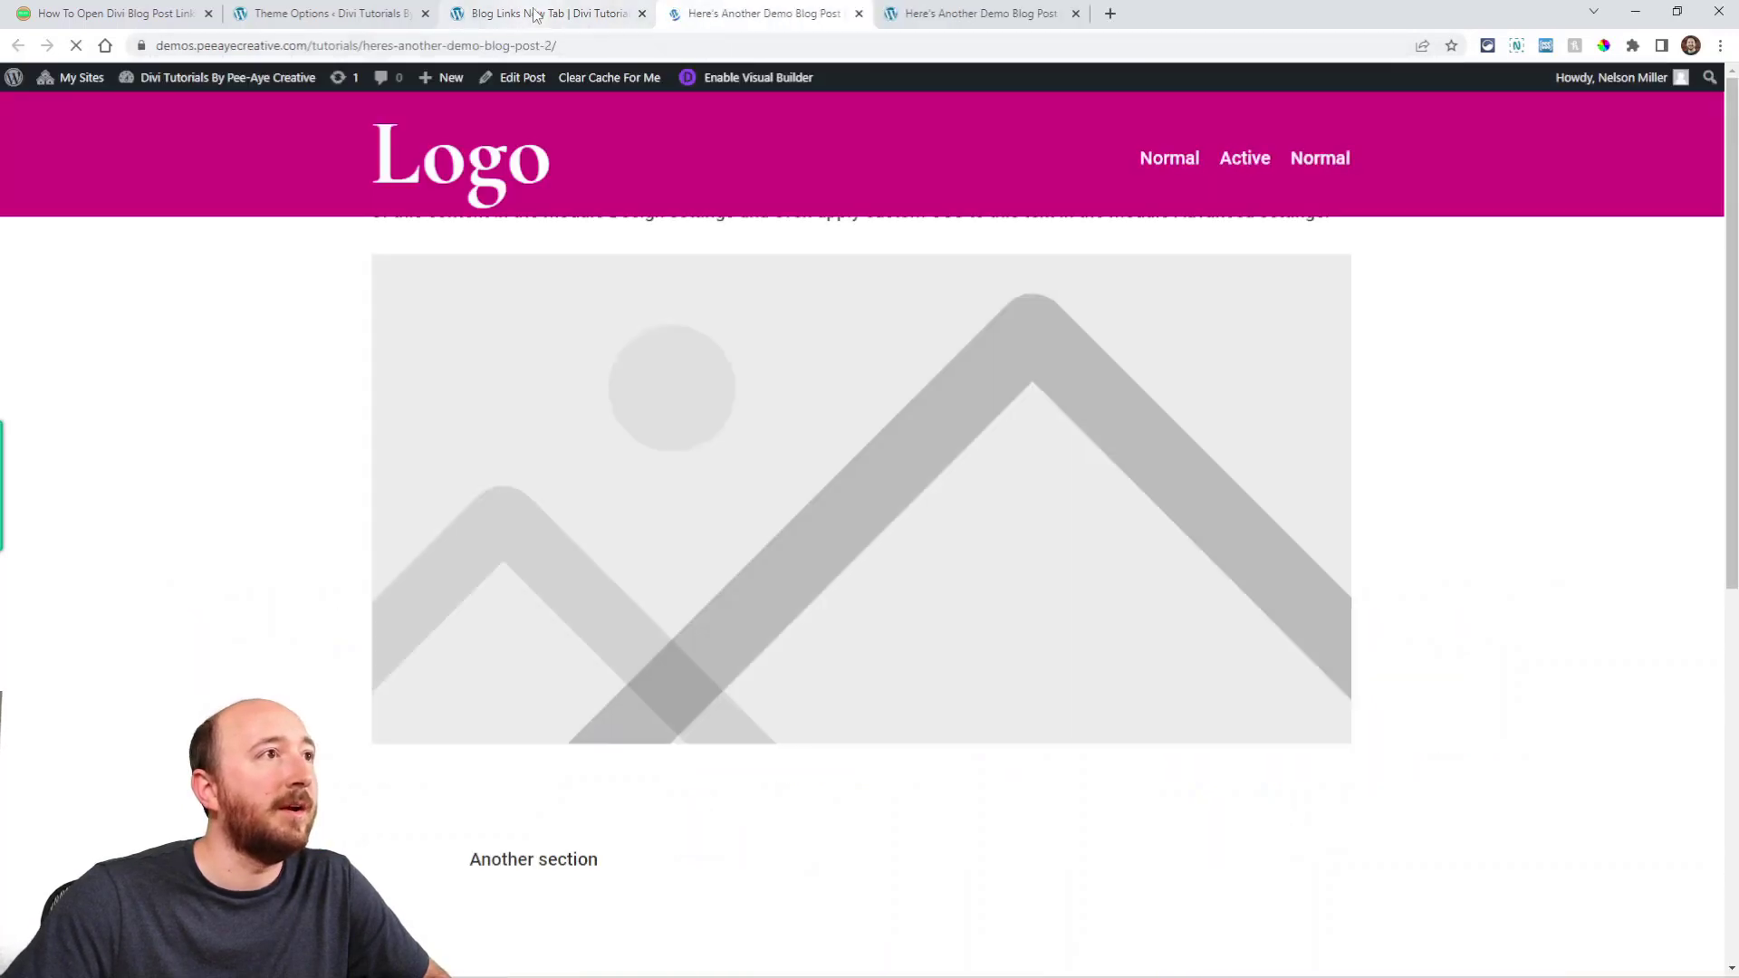
{"action": "left_click", "coordinate": [521, 13]}
{"action": "left_click", "coordinate": [256, 832]}
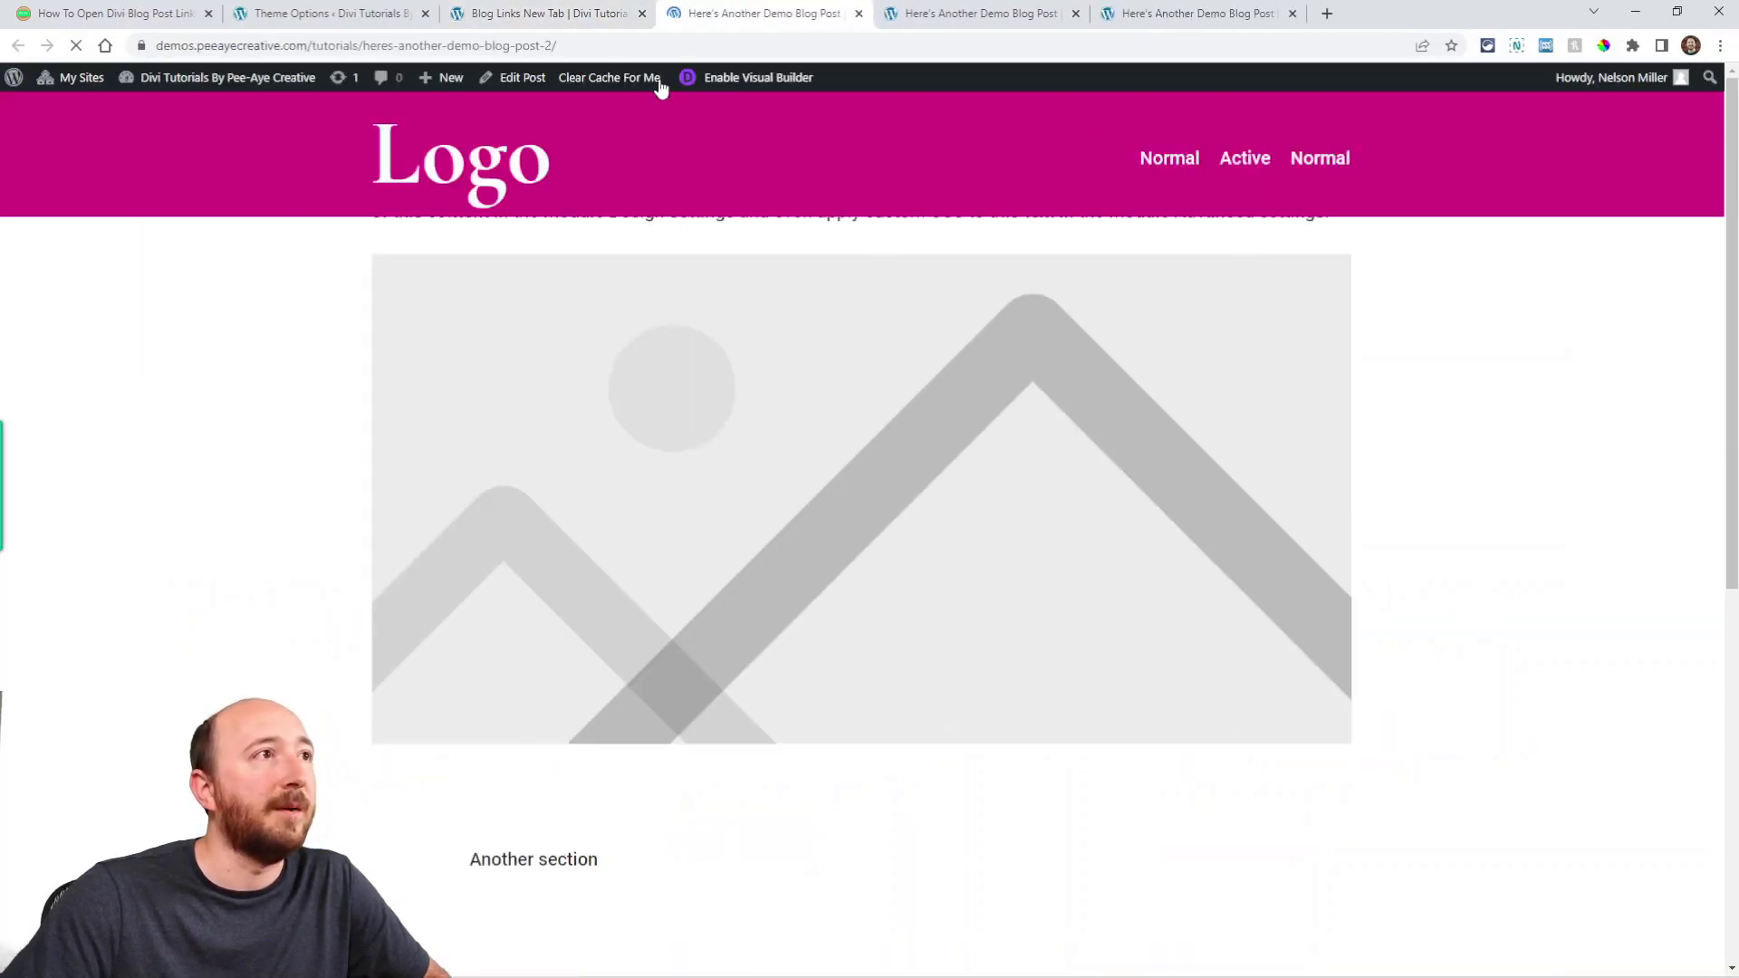
{"action": "left_click", "coordinate": [524, 15]}
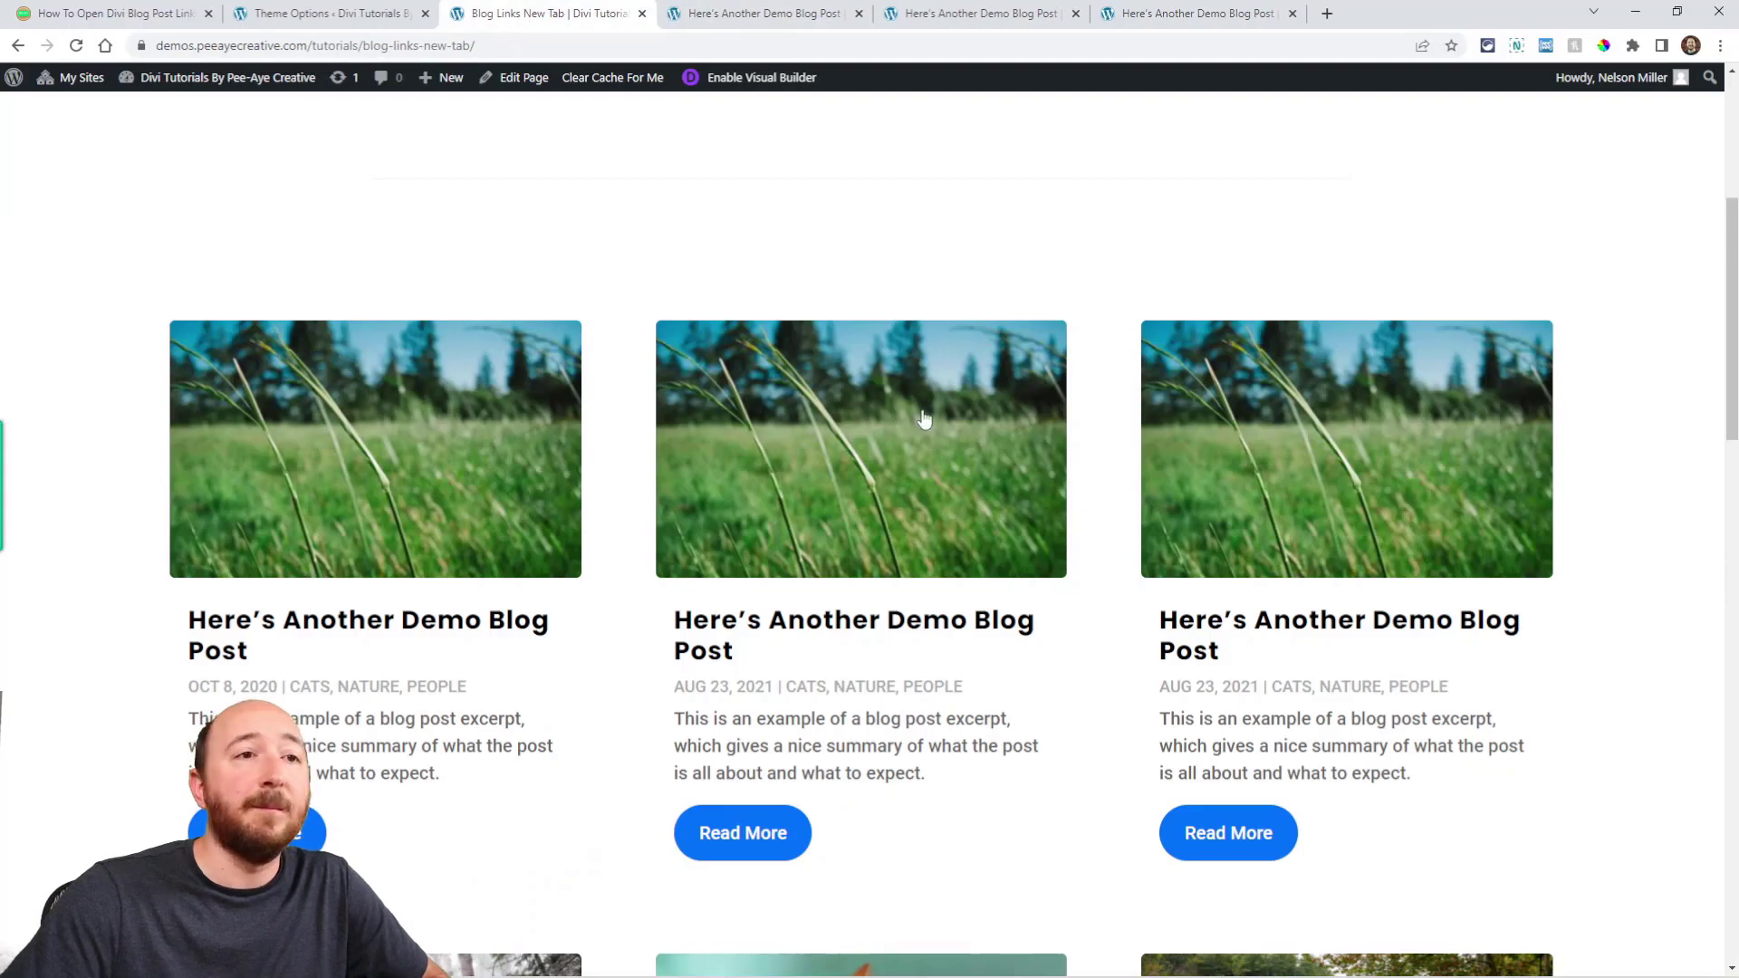
{"action": "scroll", "coordinate": [1102, 504], "scroll_direction": "down", "scroll_amount": 3}
Go back to the tutorial tab and scroll to step 2, the jQuery code snippet
{"action": "left_click", "coordinate": [140, 14]}
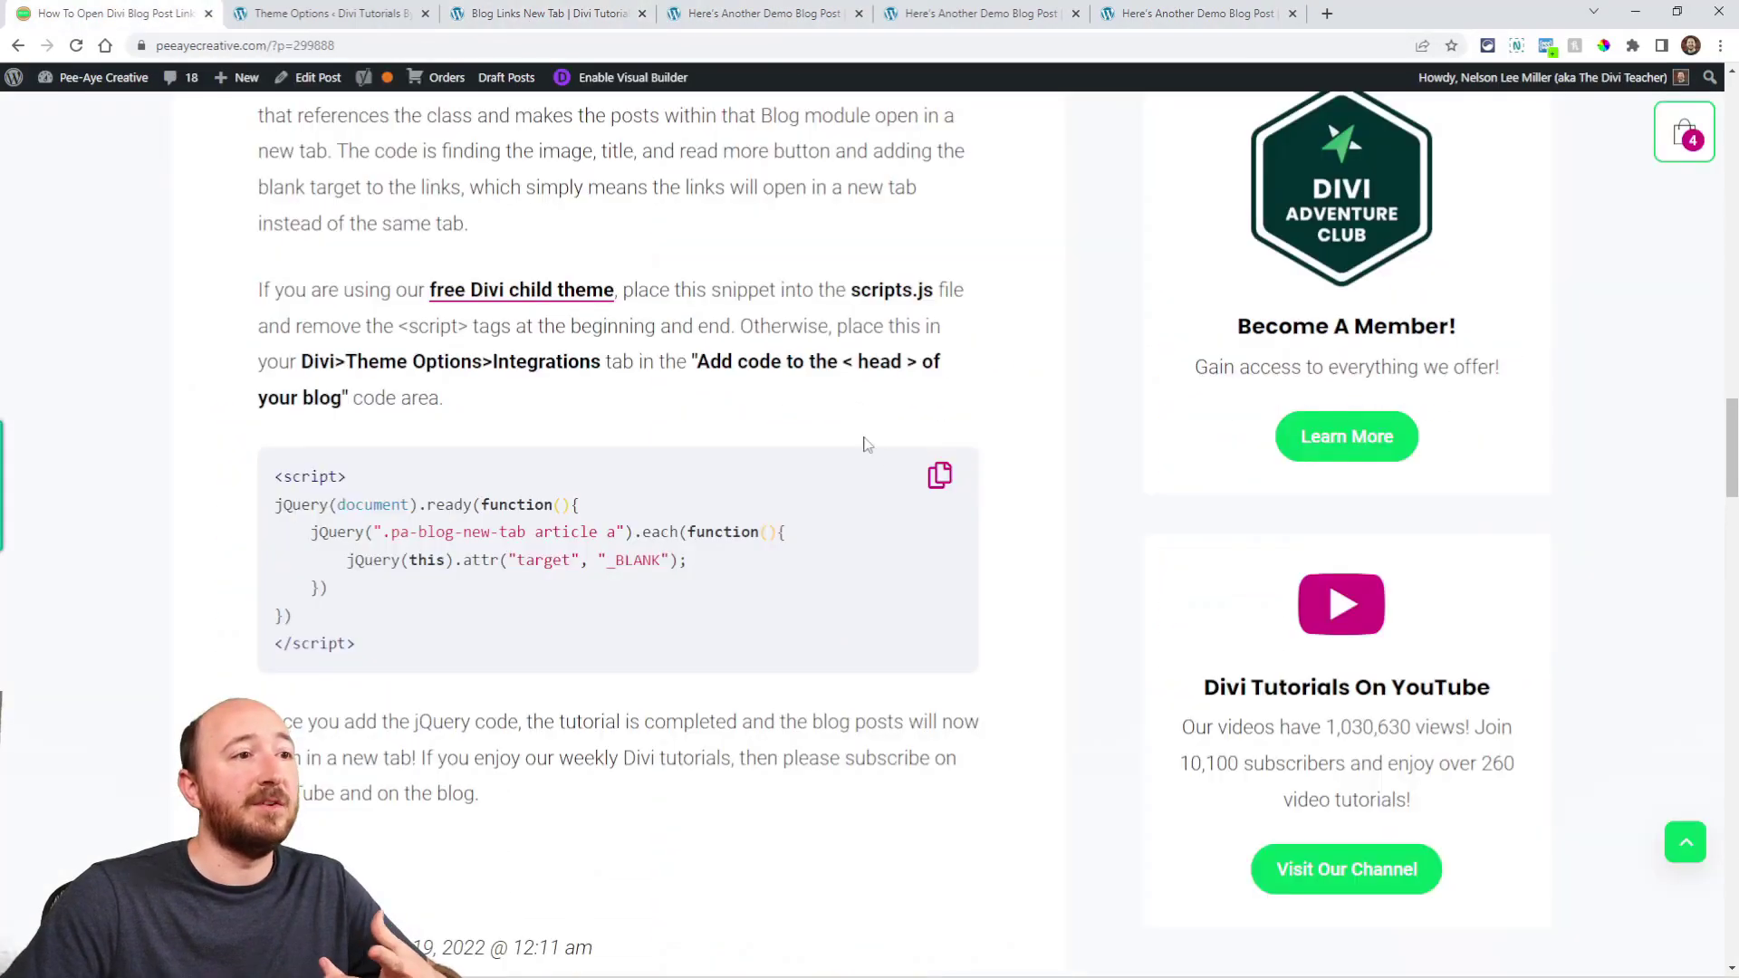
{"action": "scroll", "coordinate": [975, 519], "scroll_direction": "down", "scroll_amount": 2}
{"action": "scroll", "coordinate": [976, 519], "scroll_direction": "up", "scroll_amount": 7}
{"action": "scroll", "coordinate": [975, 519], "scroll_direction": "up", "scroll_amount": 7}
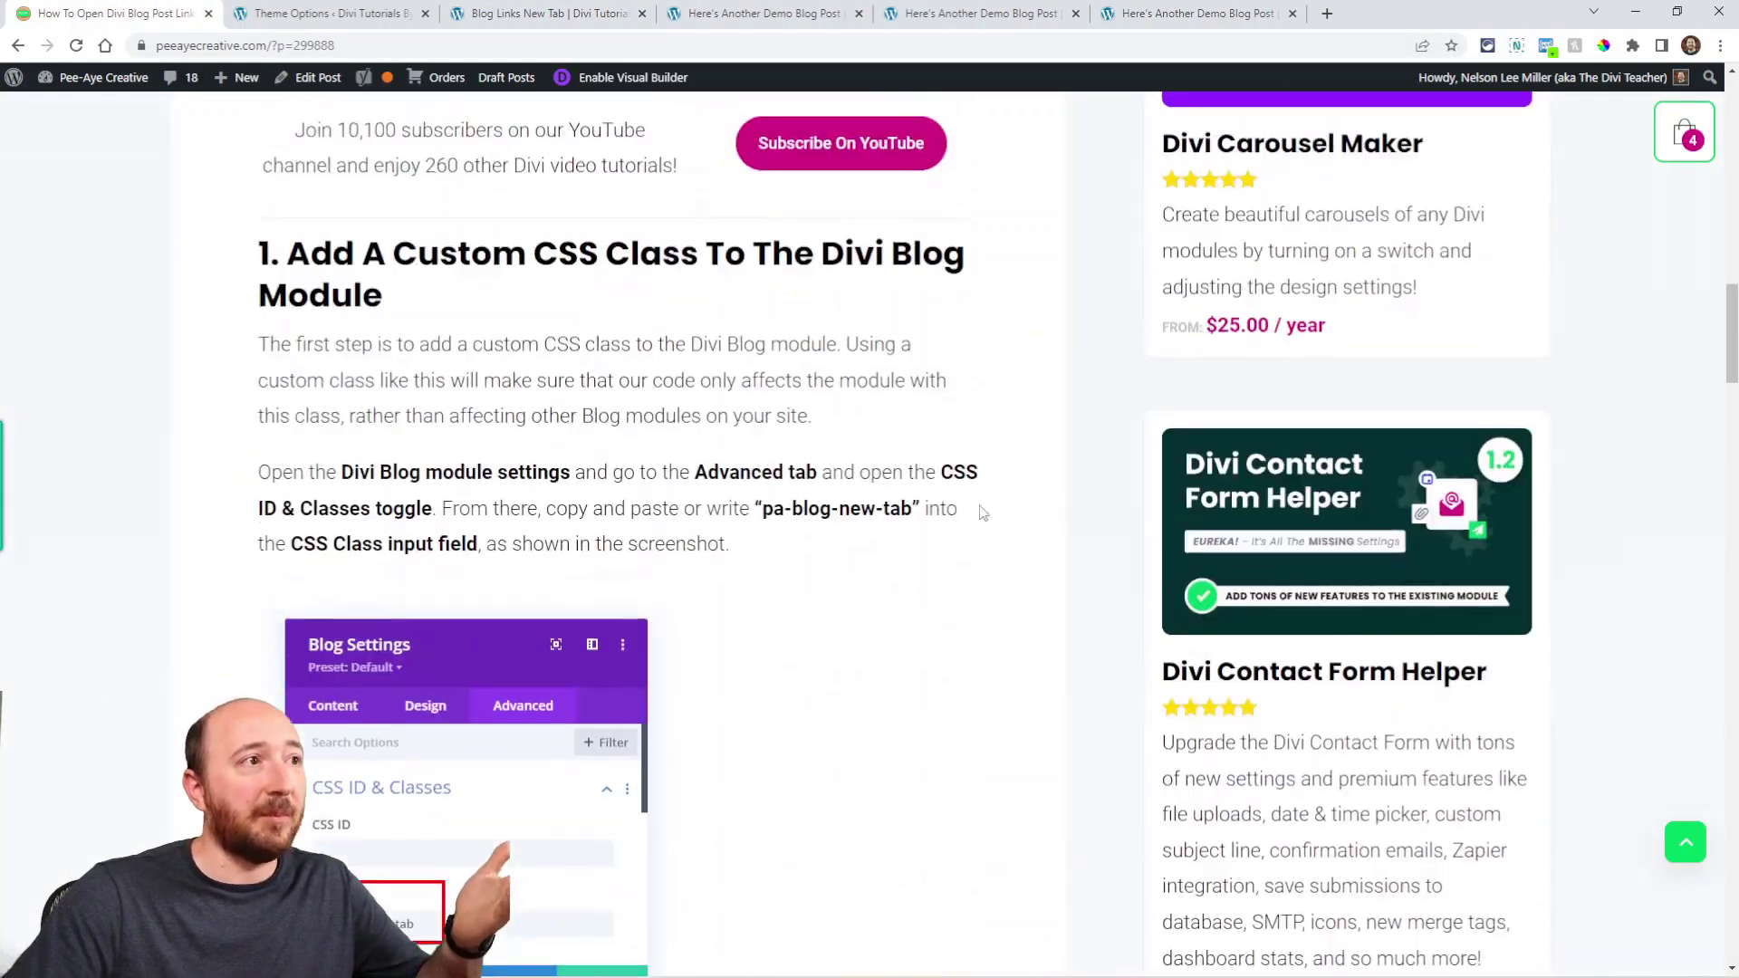
{"action": "scroll", "coordinate": [978, 512], "scroll_direction": "down", "scroll_amount": 7}
{"action": "scroll", "coordinate": [980, 505], "scroll_direction": "down", "scroll_amount": 3}
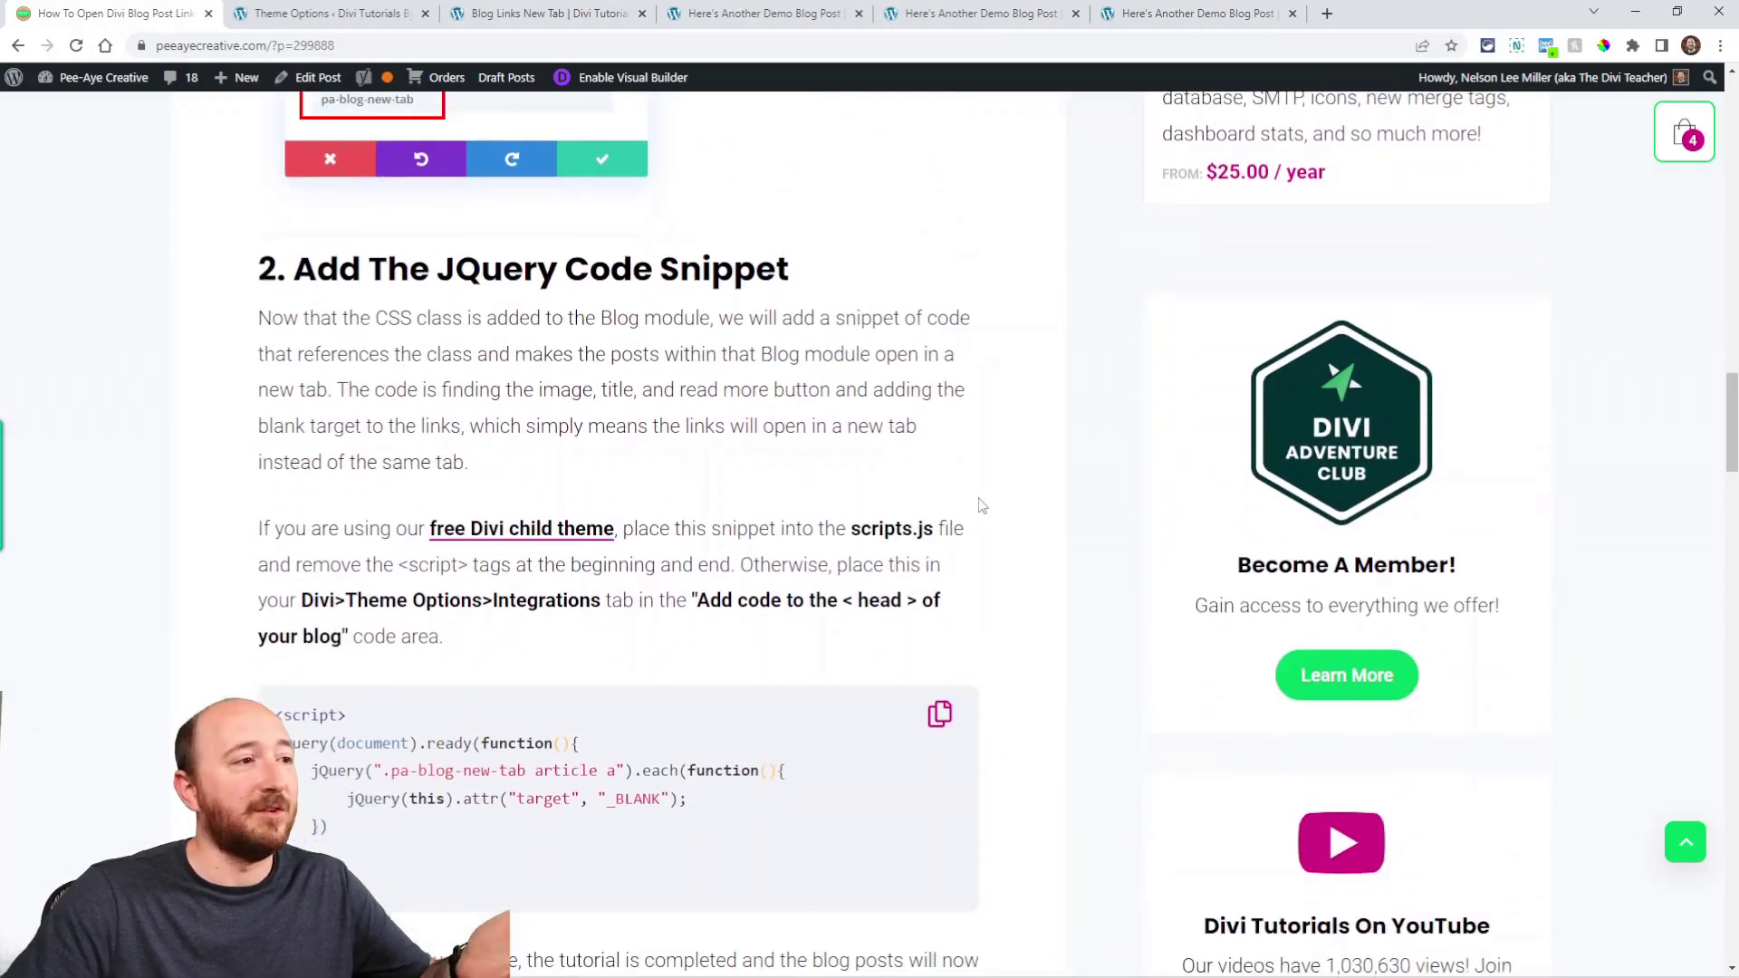